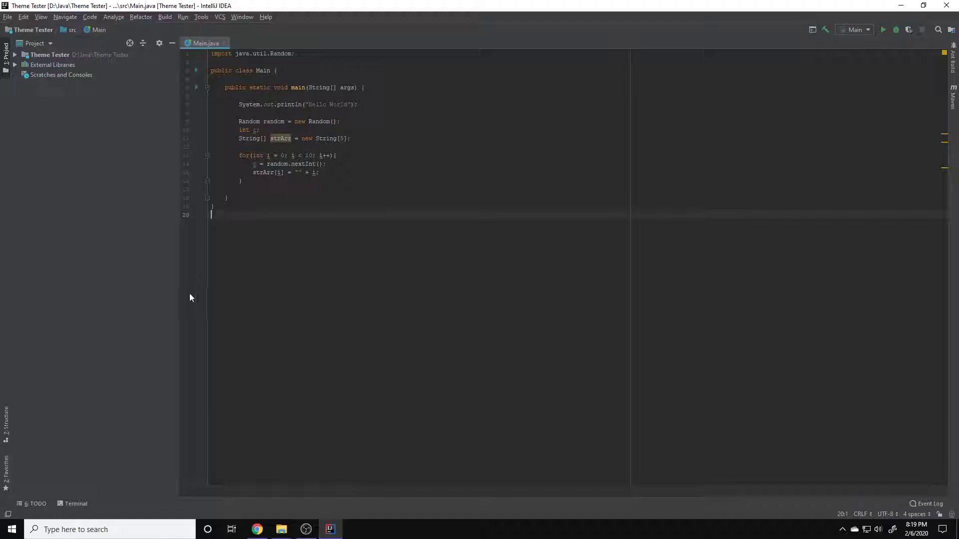
# Step: Switch to Chrome, go to plugins.jetbrains.com and open the plugin listing for IntelliJ IDEA Community
pyautogui.click(257, 530)
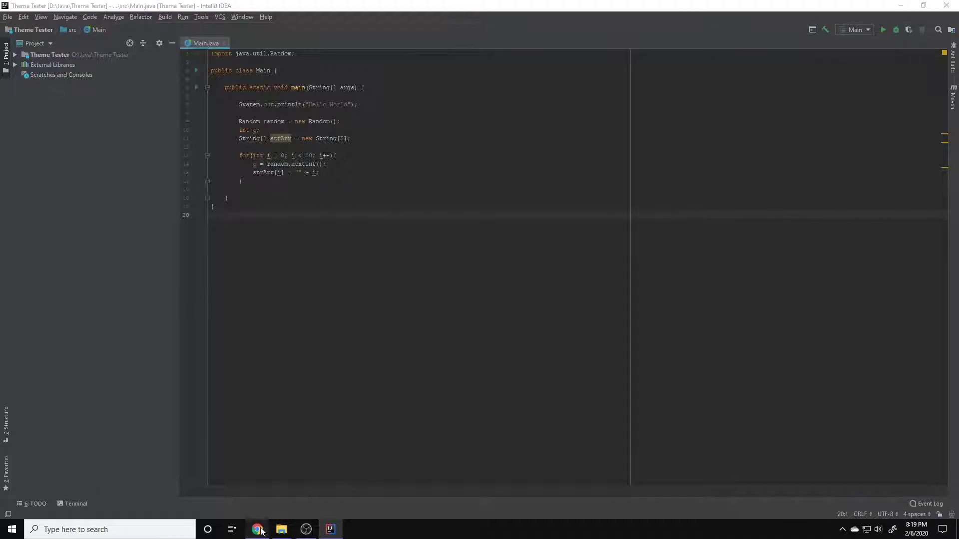
pyautogui.write('plugins.jetbrains.com')
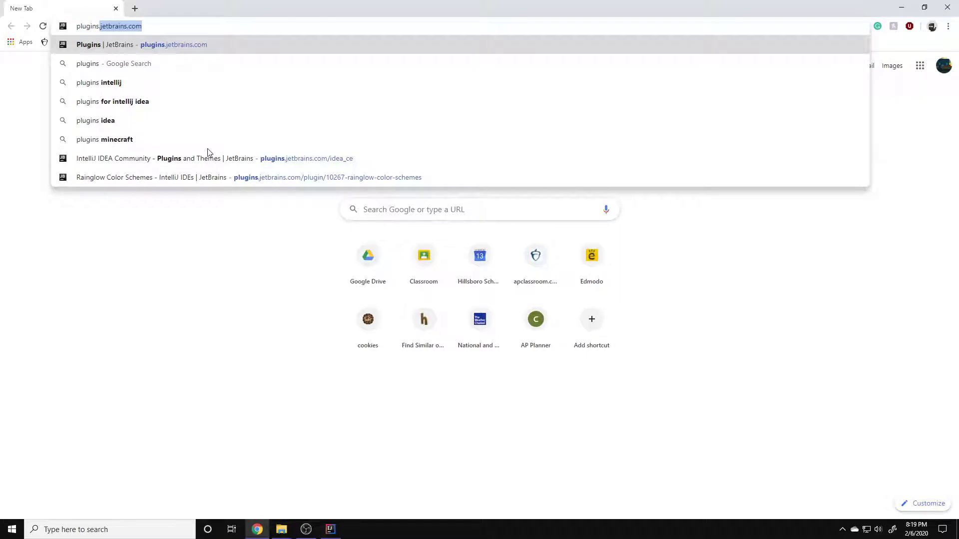
pyautogui.press('Return')
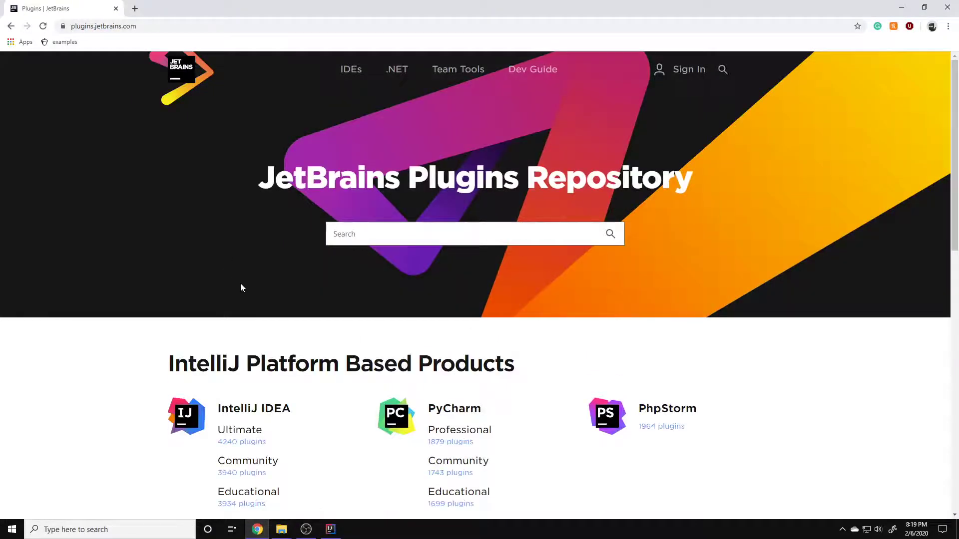
pyautogui.scroll(-5, 240, 287)
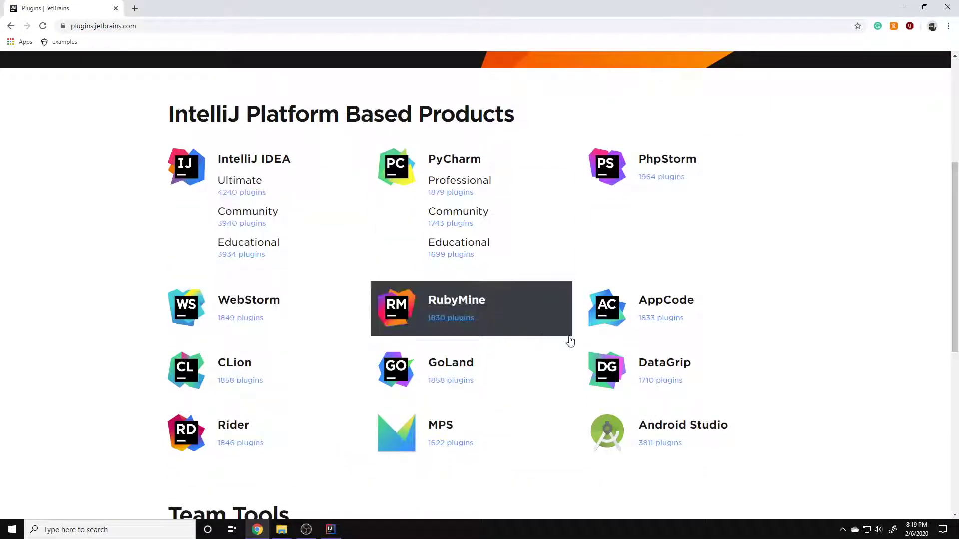
pyautogui.moveTo(228, 159); pyautogui.dragTo(315, 158)
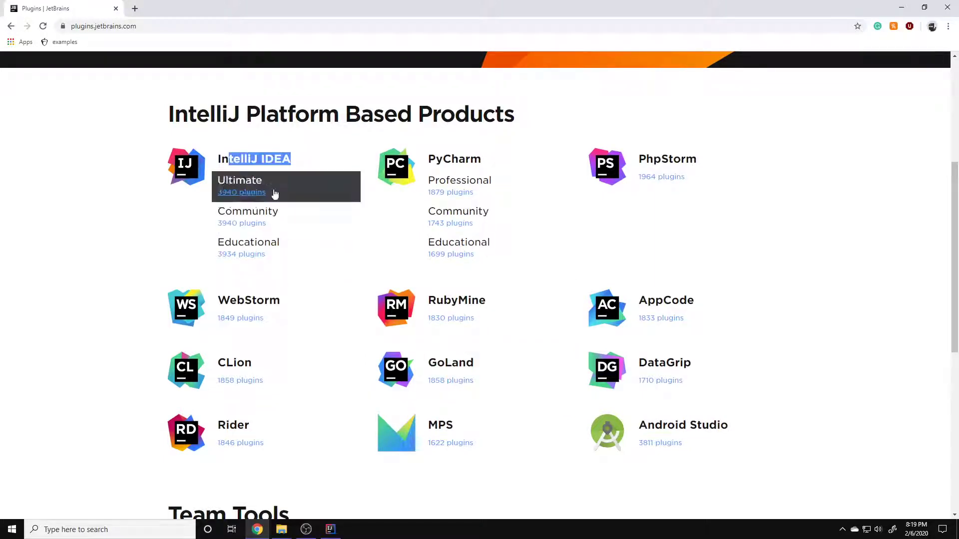
pyautogui.click(247, 224)
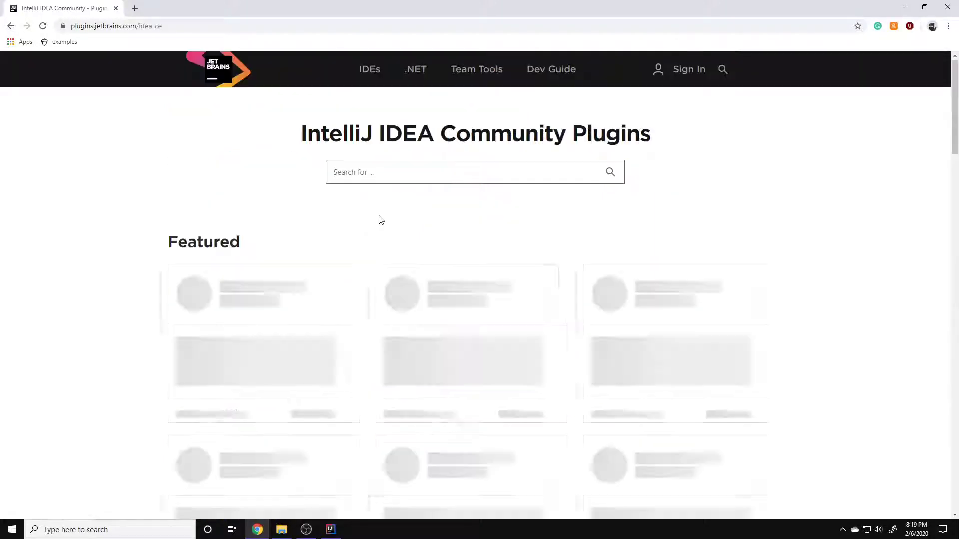
# Step: Open the Editor Color Schemes category from the Categories list of the IntelliJ IDEA Community plugins page
pyautogui.scroll(-14, 446, 199)
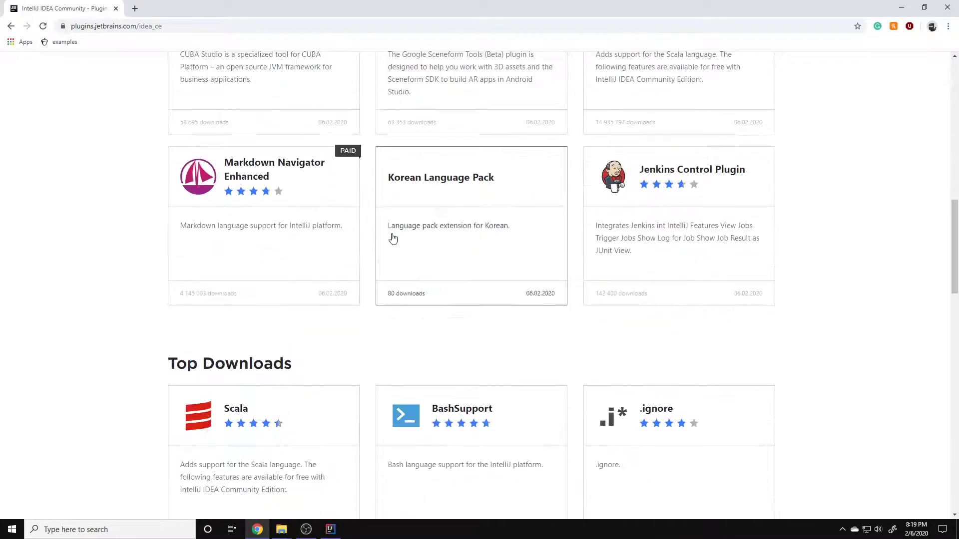
pyautogui.scroll(-20, 395, 240)
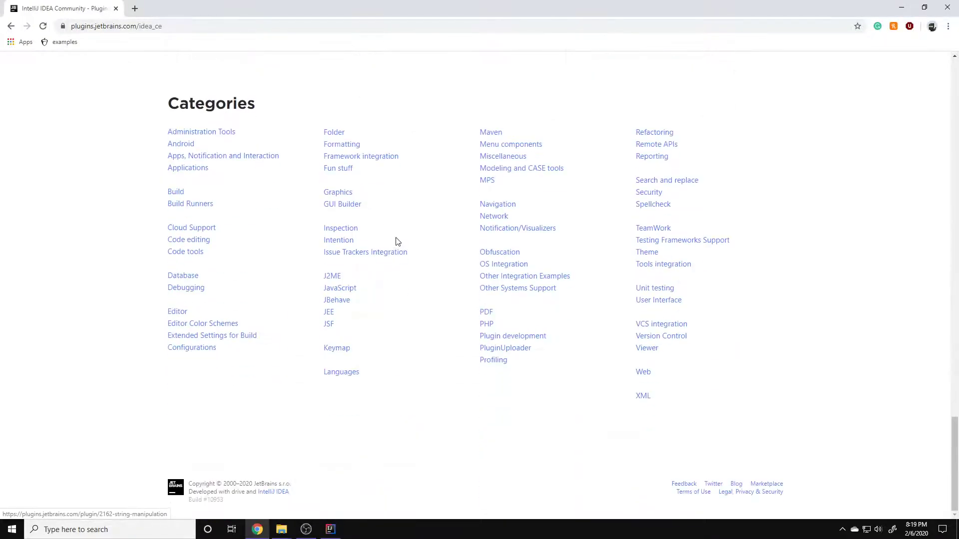
pyautogui.scroll(5, 439, 199)
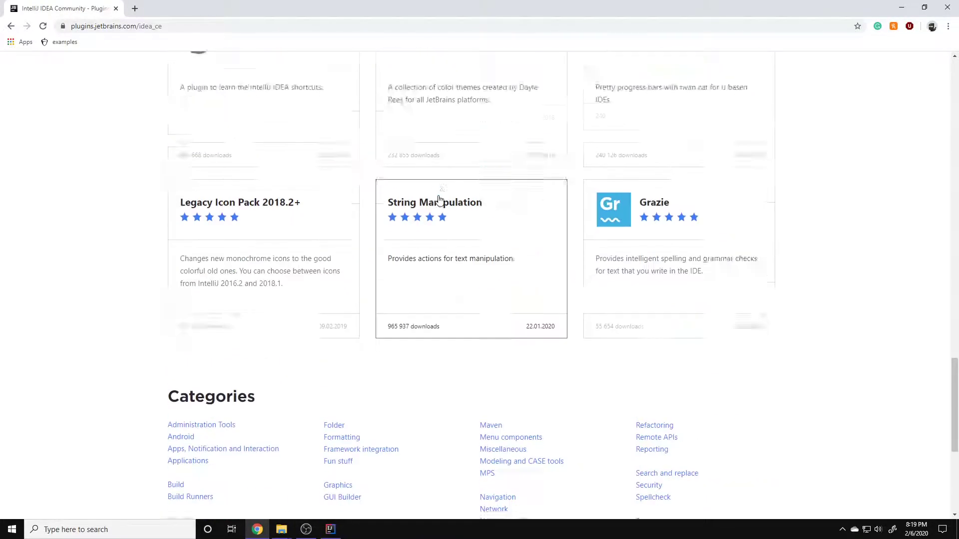
pyautogui.scroll(-5, 440, 199)
pyautogui.moveTo(169, 103); pyautogui.dragTo(278, 108)
pyautogui.click(273, 107)
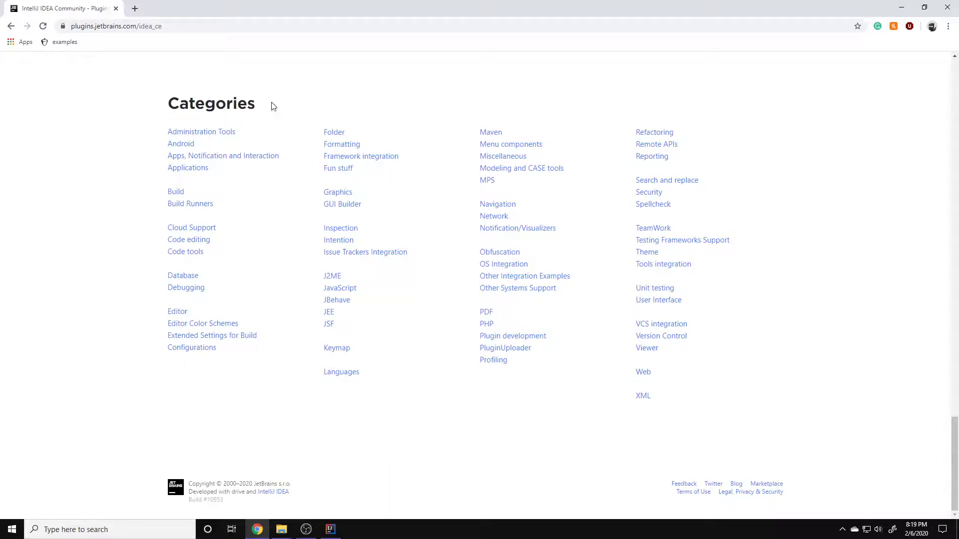
pyautogui.click(207, 327)
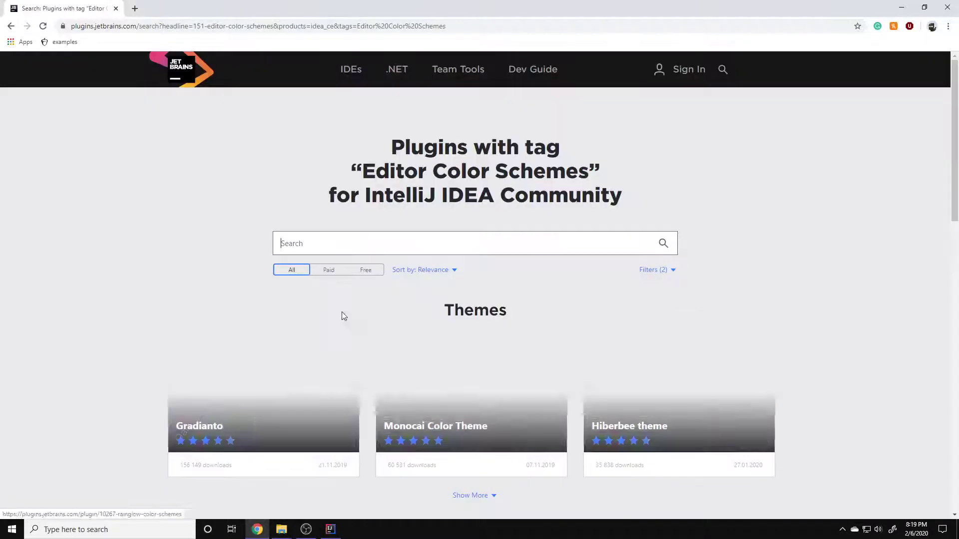
# Step: Search the color scheme plugins for "rainglow" and open the Rainglow Color Schemes plugin page
pyautogui.scroll(-3, 430, 308)
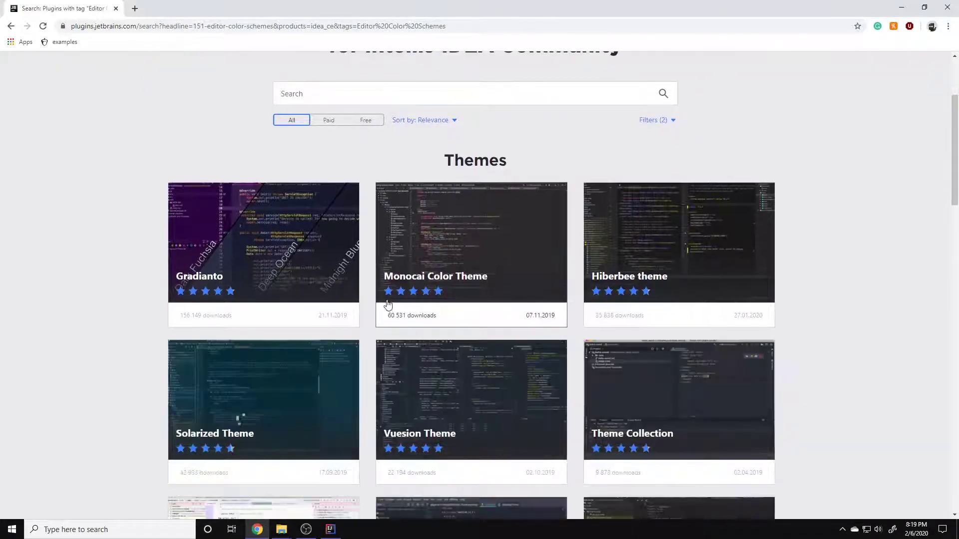
pyautogui.scroll(-7, 388, 305)
pyautogui.scroll(5, 428, 295)
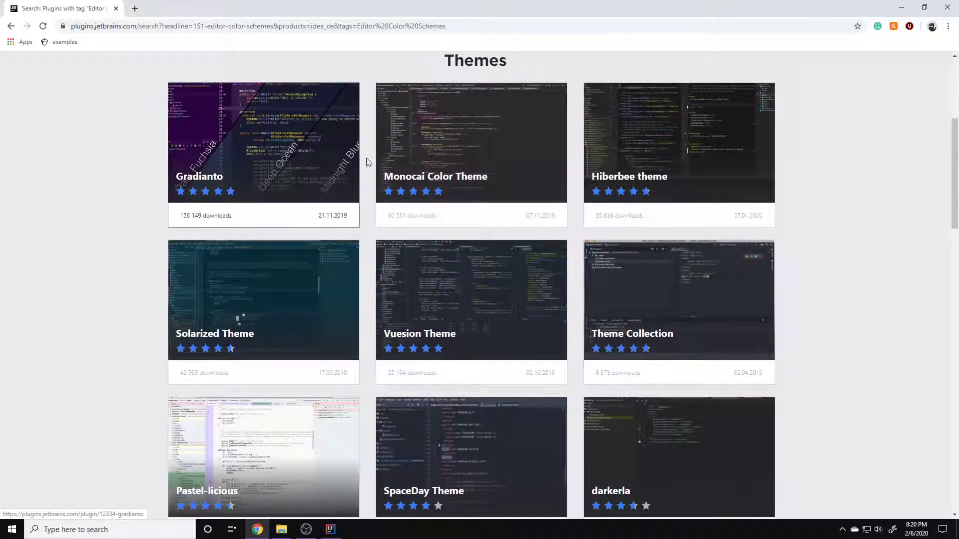
pyautogui.scroll(4, 429, 250)
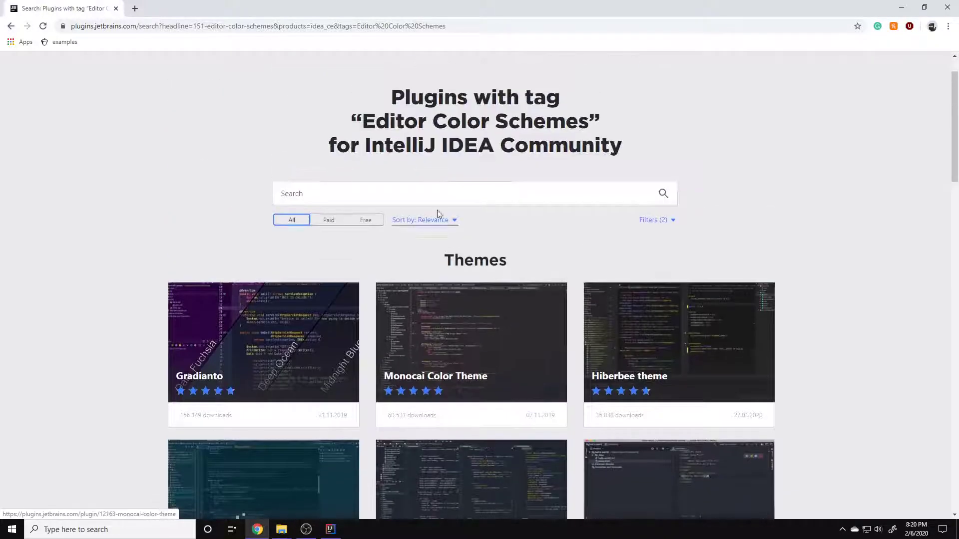
pyautogui.click(403, 200)
pyautogui.write('ra')
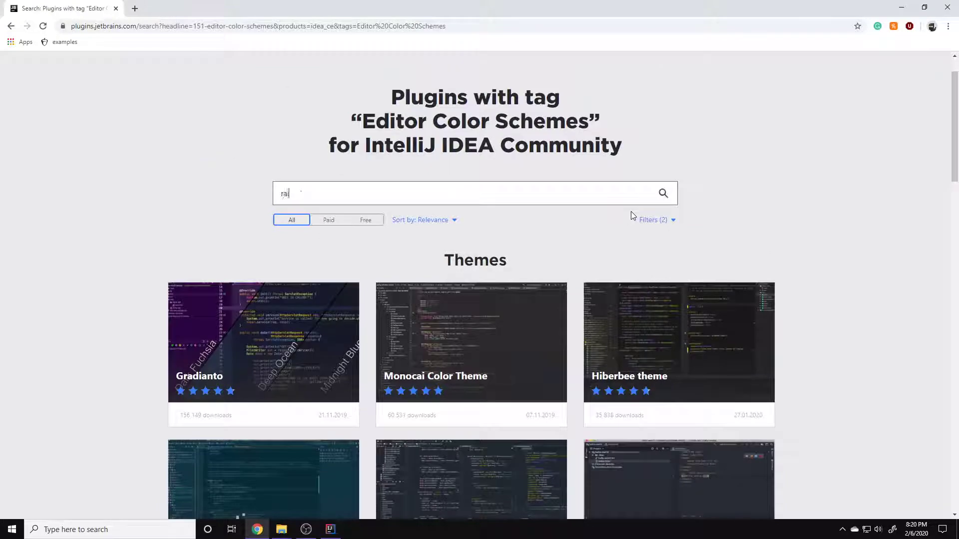
pyautogui.write('inglow')
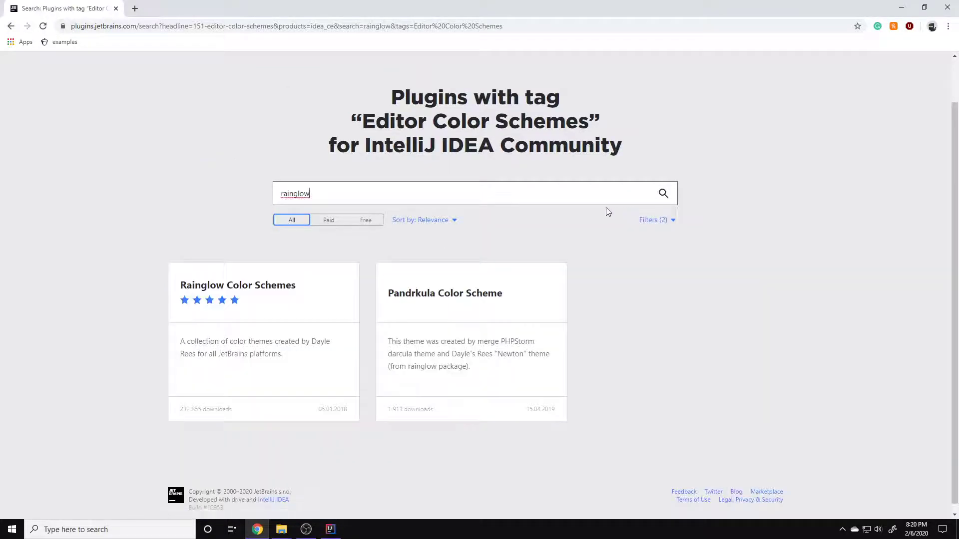
pyautogui.click(264, 304)
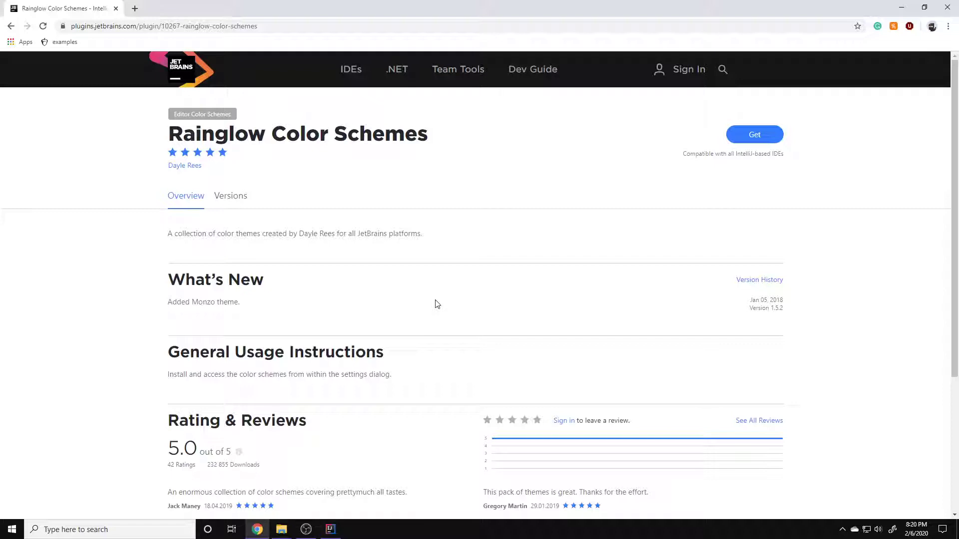
# Step: Download version 1.5.2 of Rainglow Color Schemes from its version history and keep the rainglow.jar file
pyautogui.click(738, 135)
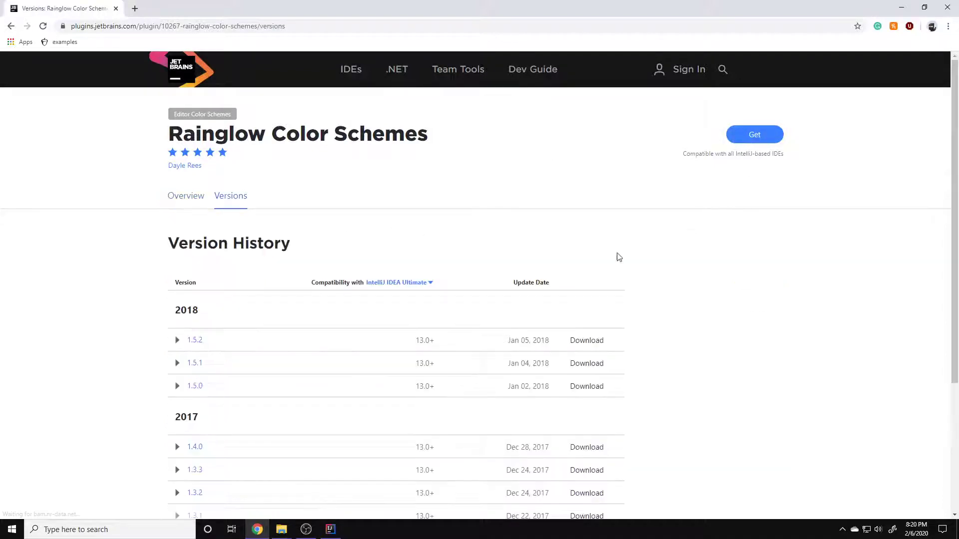
pyautogui.scroll(-2, 208, 345)
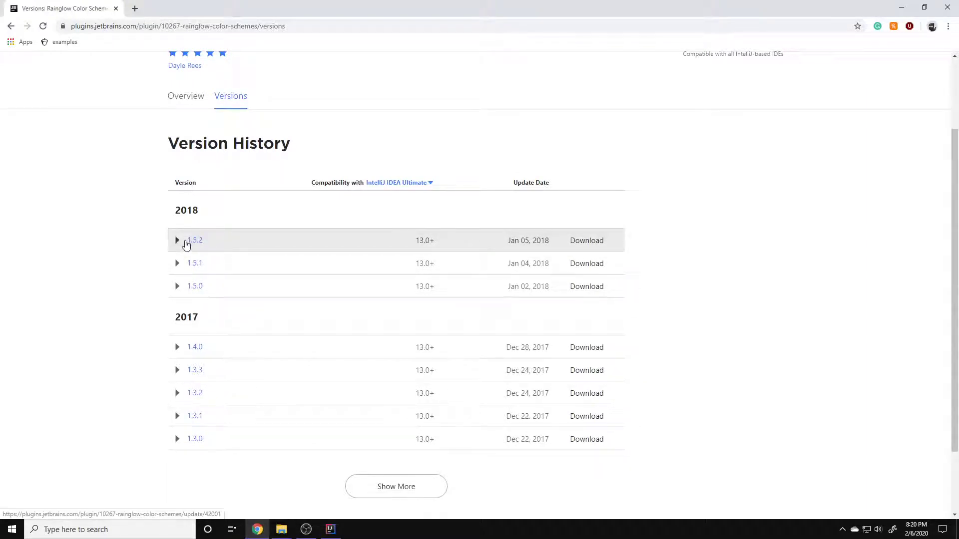
pyautogui.click(189, 242)
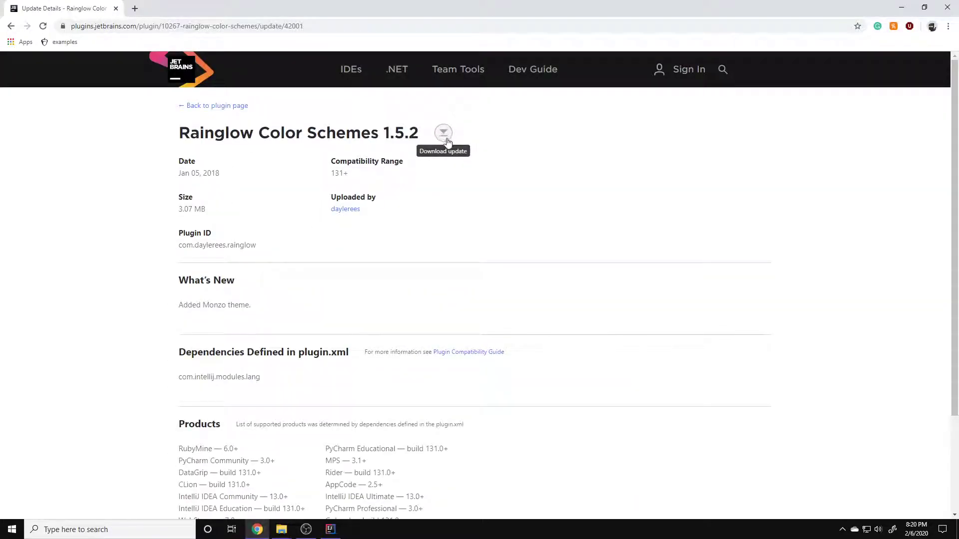
pyautogui.click(445, 133)
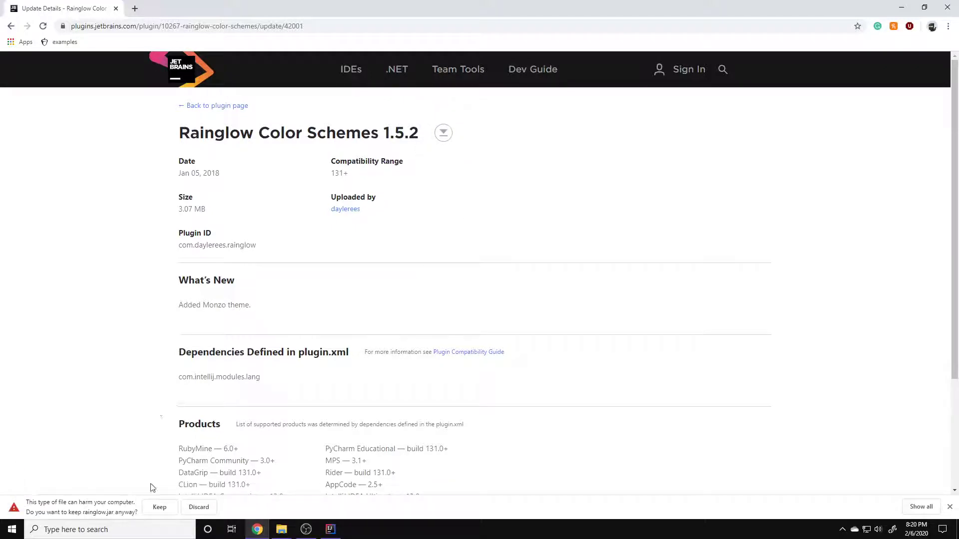
pyautogui.click(159, 507)
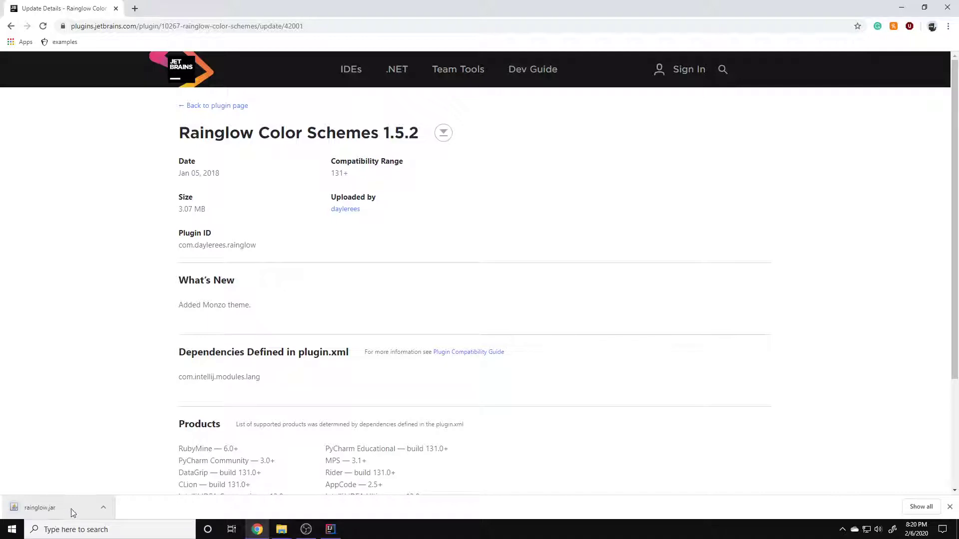
# Step: Switch to the Downloads folder in File Explorer and move rainglow.jar onto the desktop, minimizing the open windows
pyautogui.moveTo(282, 529)
pyautogui.click(345, 480)
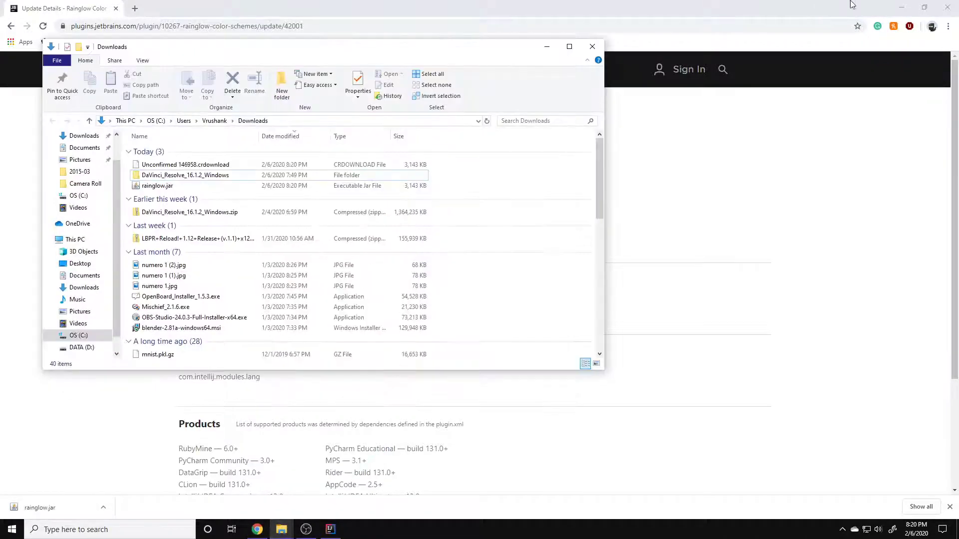
pyautogui.click(901, 7)
pyautogui.click(898, 5)
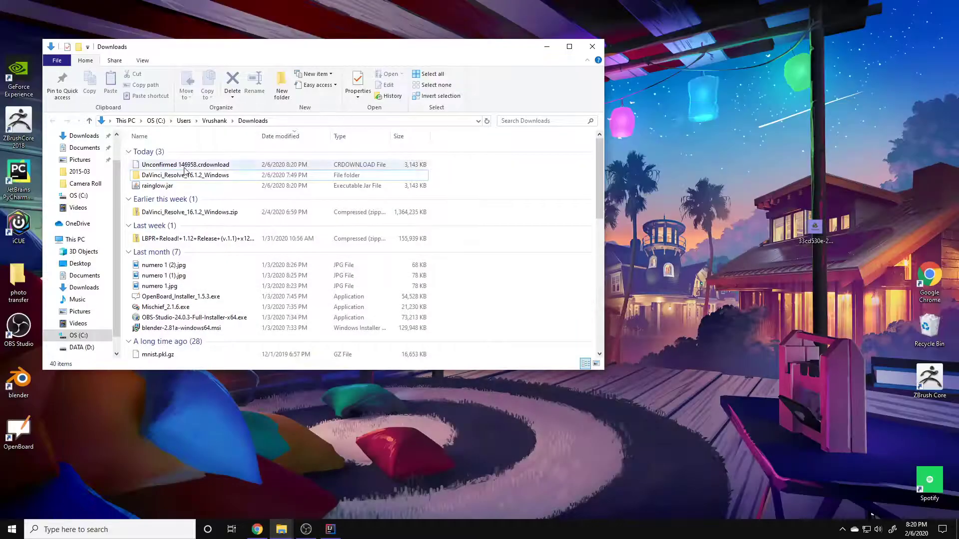
pyautogui.click(175, 165)
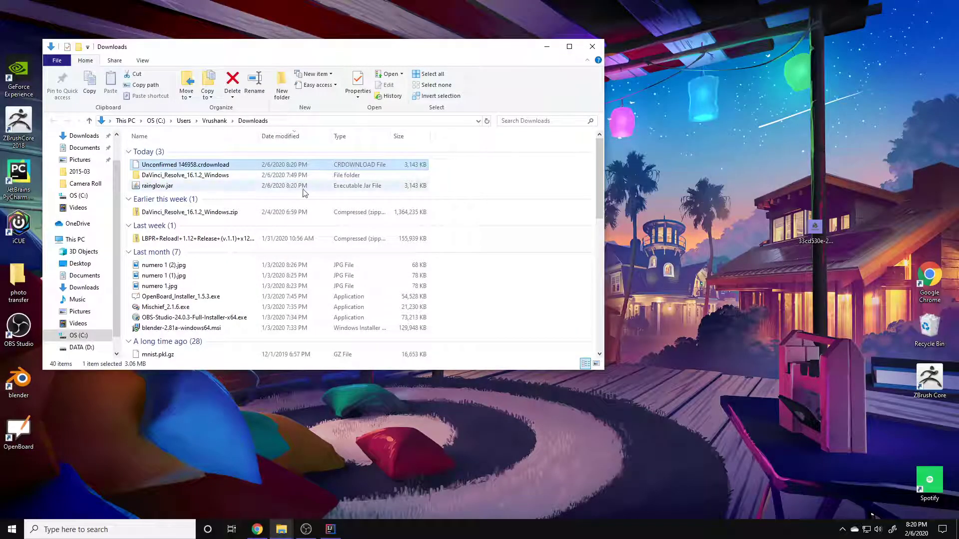
pyautogui.moveTo(303, 190); pyautogui.dragTo(665, 168)
pyautogui.click(546, 47)
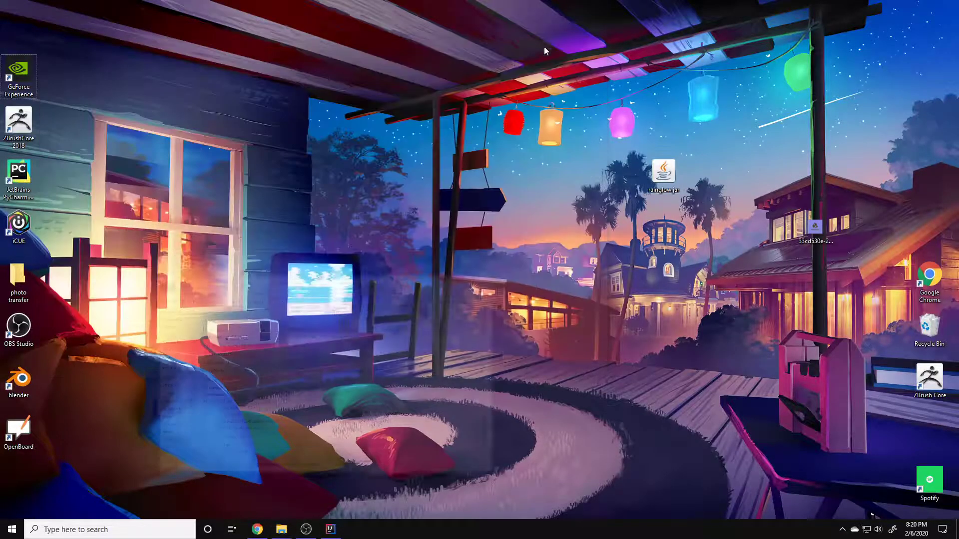
# Step: Switch to IntelliJ IDEA and open the General page of the editor's Color Scheme settings
pyautogui.click(331, 529)
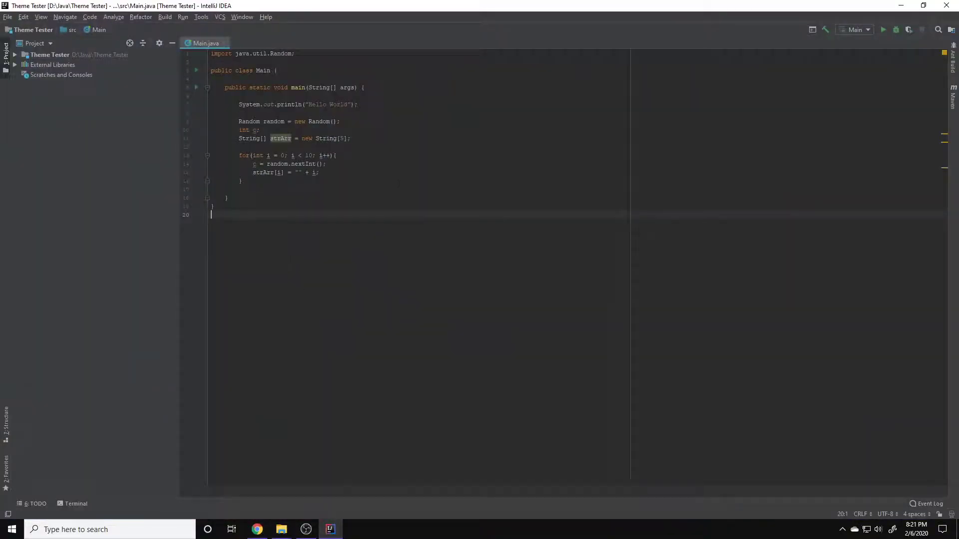
pyautogui.click(8, 17)
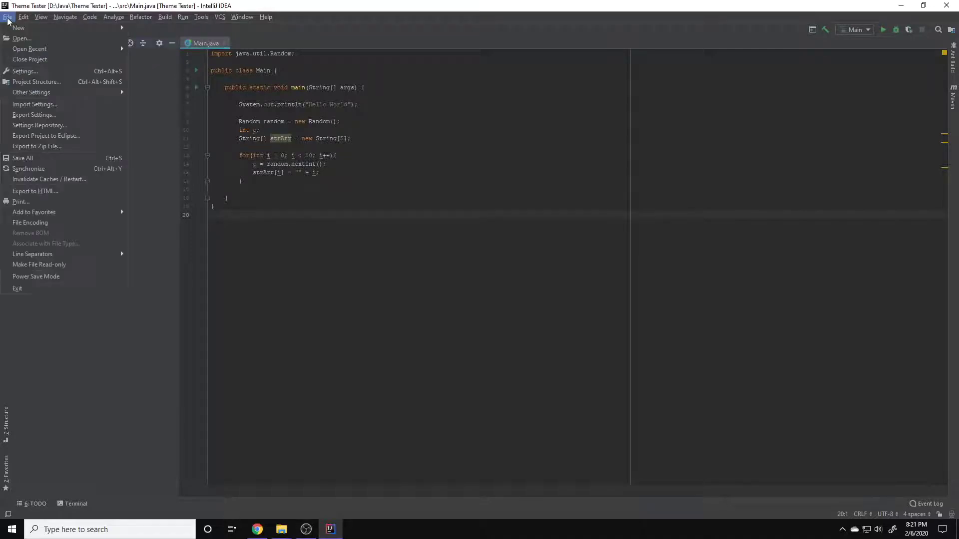
pyautogui.click(24, 77)
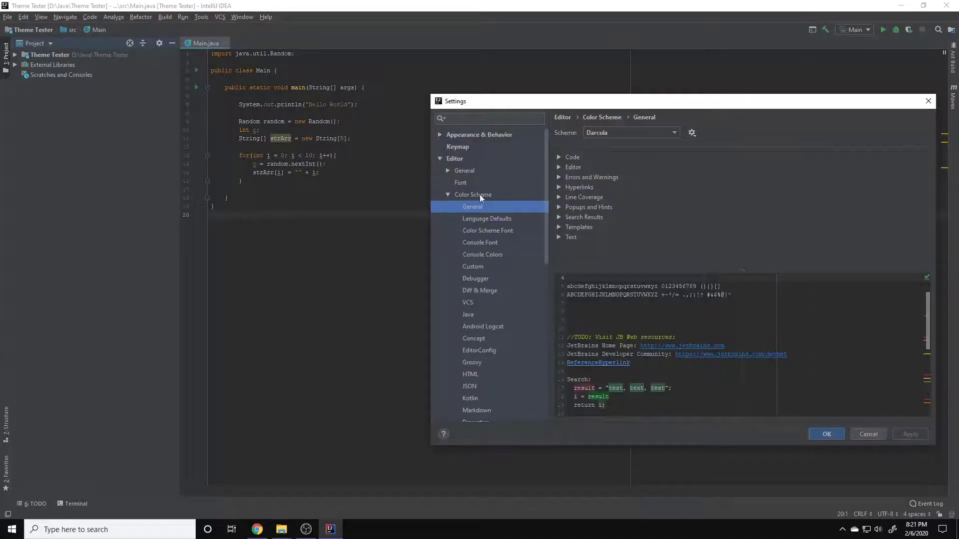
pyautogui.click(452, 194)
pyautogui.click(440, 158)
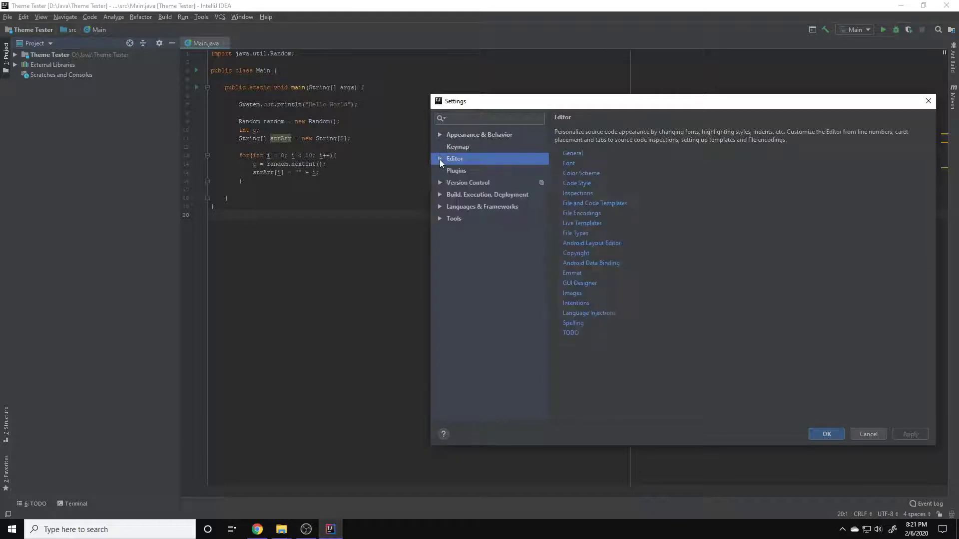
pyautogui.click(440, 160)
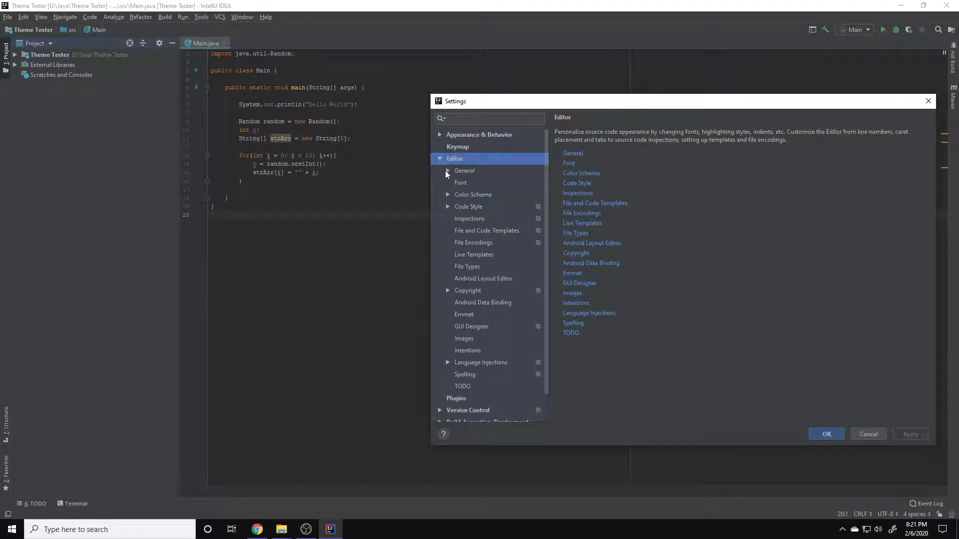
pyautogui.click(447, 196)
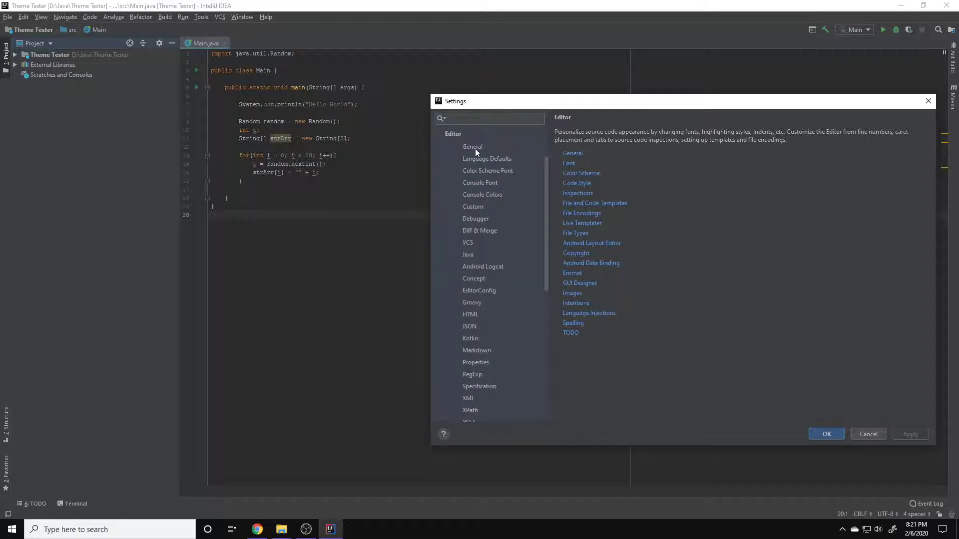
pyautogui.click(473, 209)
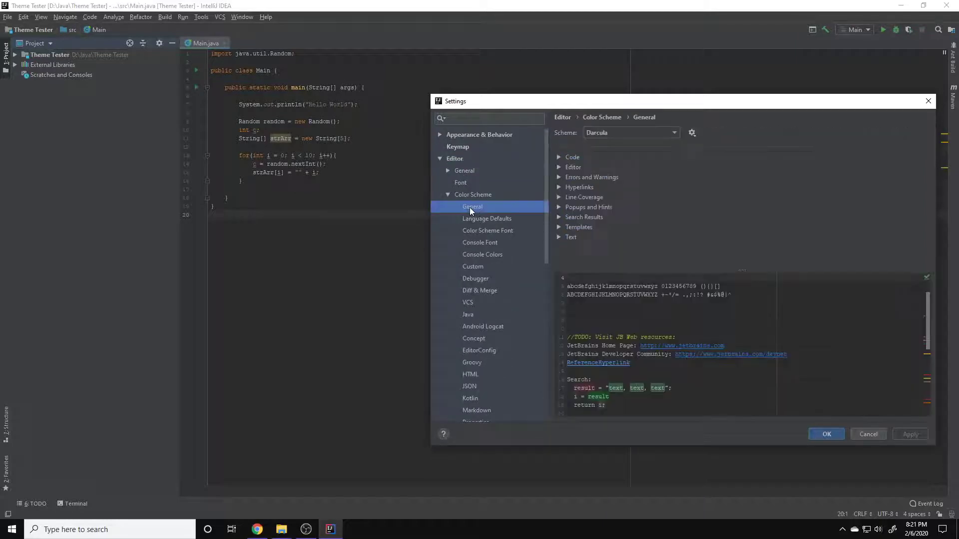
# Step: Try the Default color scheme and switch the scheme selection to High contrast
pyautogui.click(628, 134)
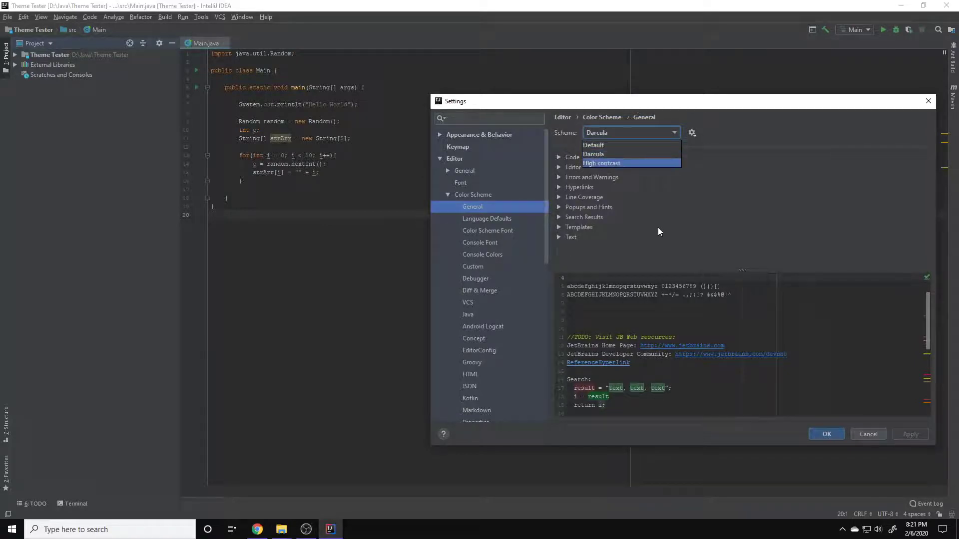
pyautogui.click(606, 145)
pyautogui.click(607, 134)
pyautogui.click(605, 163)
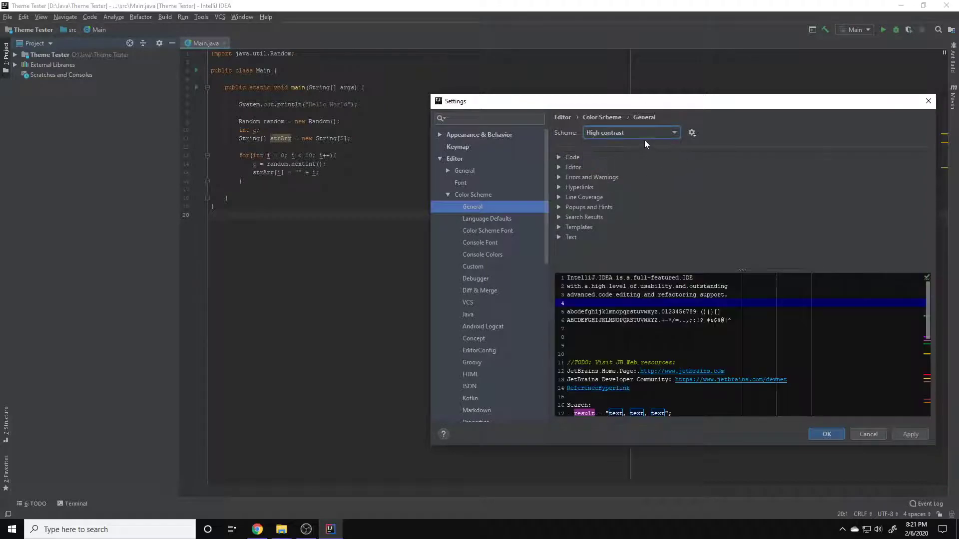
# Step: Look over the High contrast preview and set the scheme back to Darcula
pyautogui.scroll(-7, 766, 337)
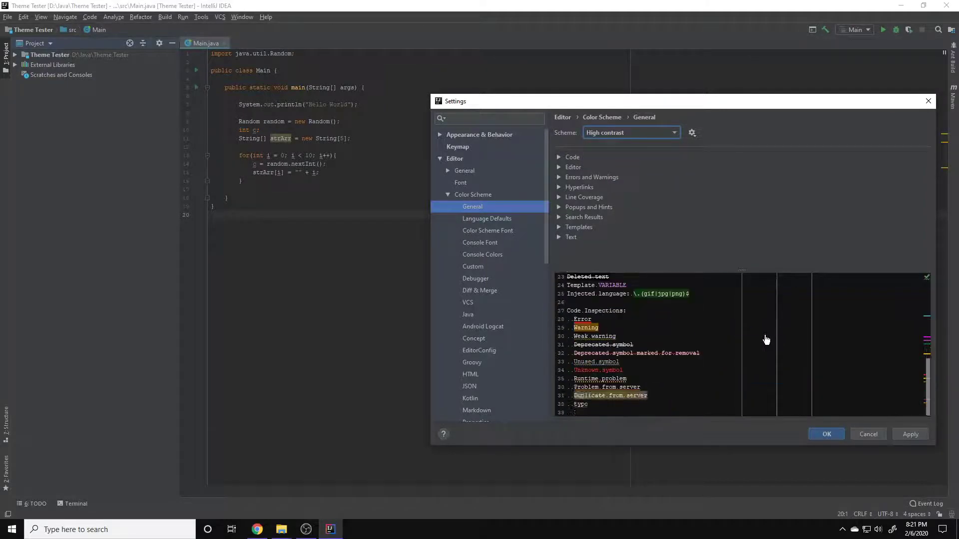
pyautogui.scroll(7, 766, 340)
pyautogui.click(655, 132)
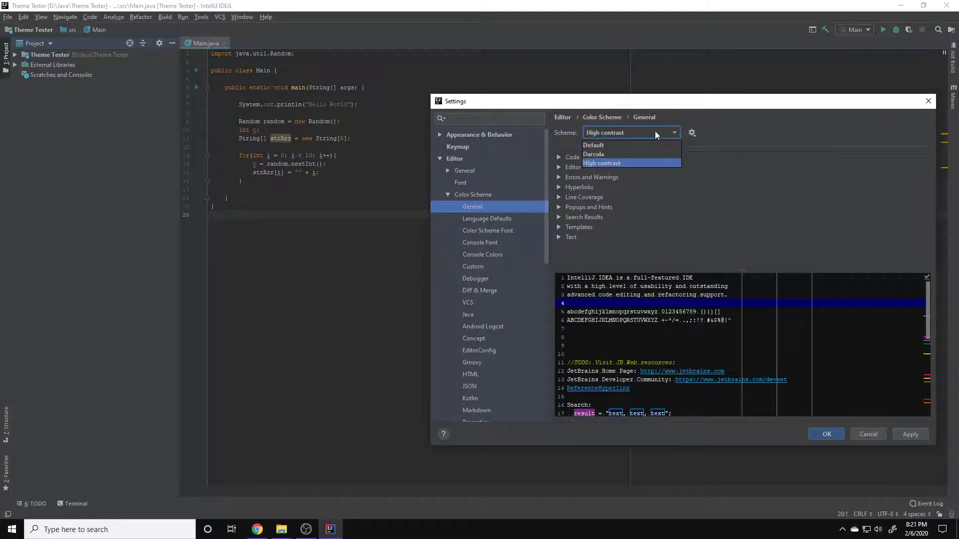
pyautogui.click(609, 154)
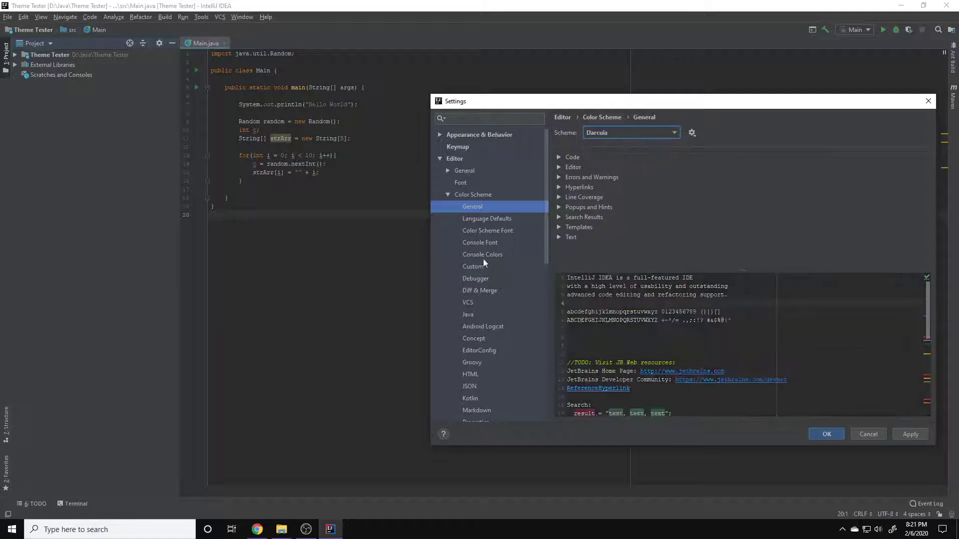
# Step: Start importing an IntelliJ IDEA color scheme or settings file and choose rainglow.jar from the user's Desktop folder
pyautogui.click(692, 133)
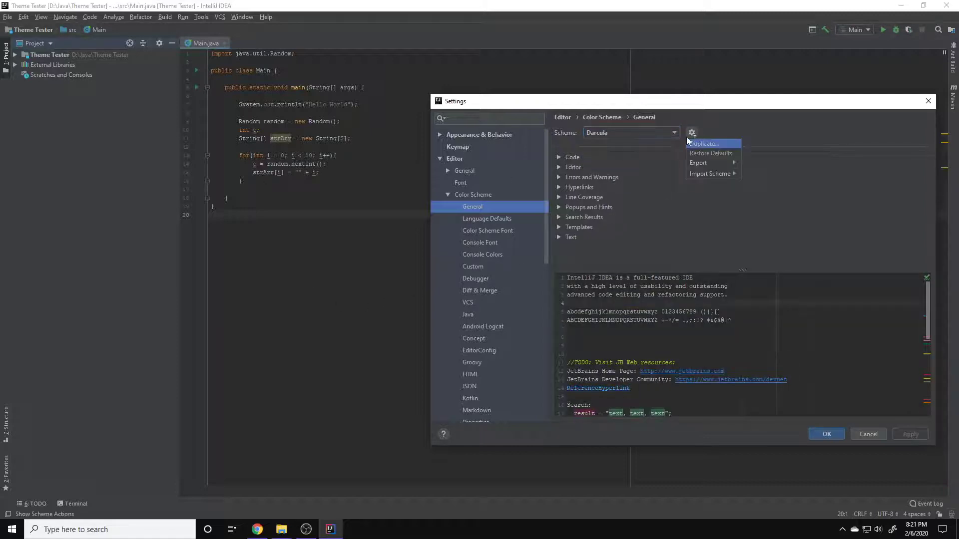
pyautogui.moveTo(704, 179)
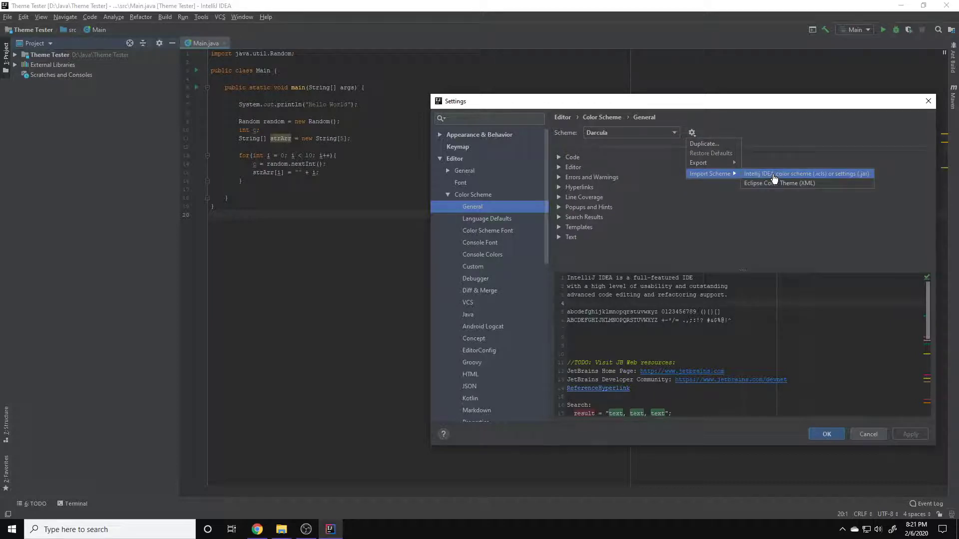
pyautogui.click(773, 178)
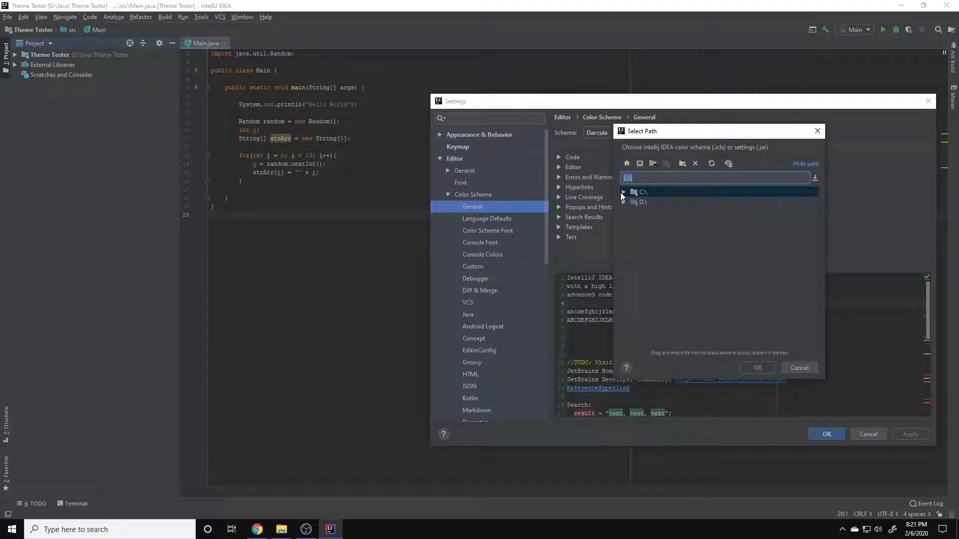
pyautogui.click(623, 192)
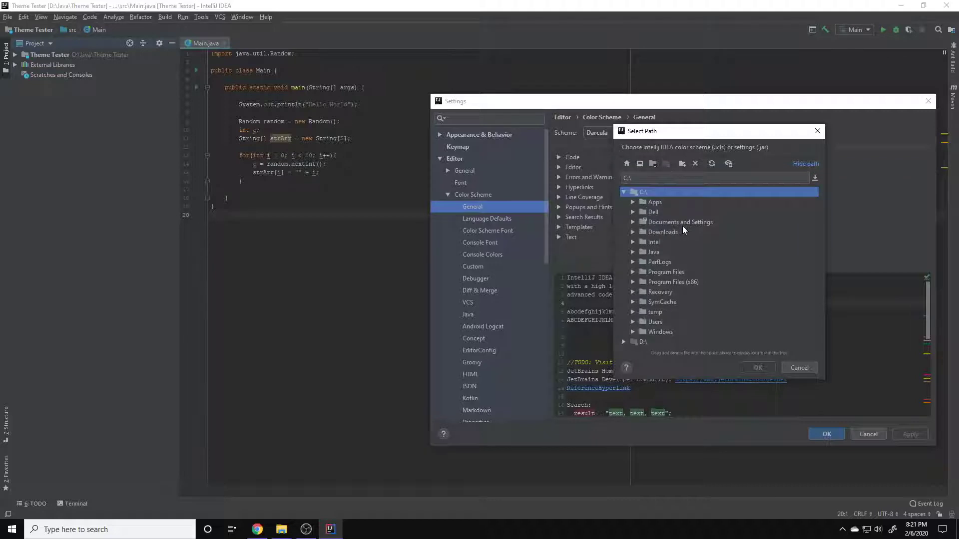
pyautogui.click(633, 321)
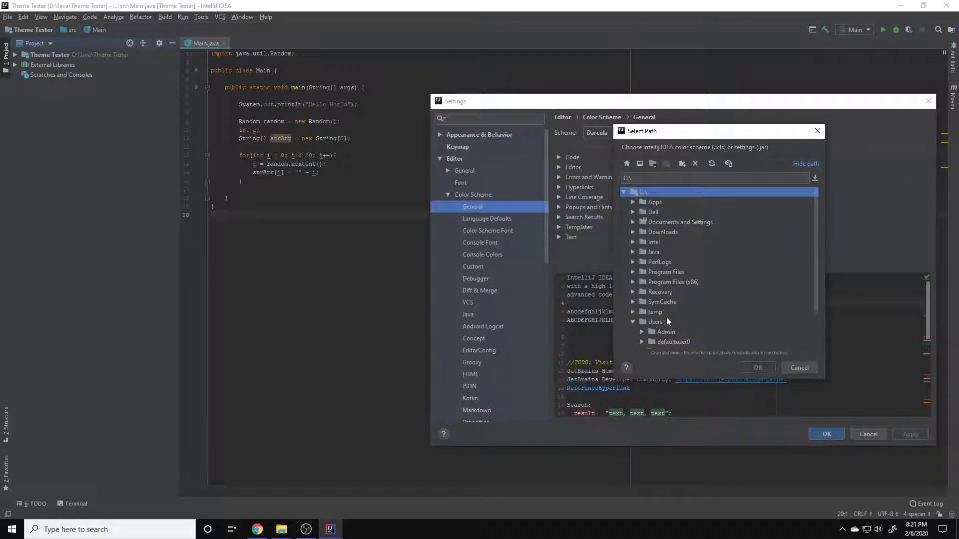
pyautogui.scroll(-2, 667, 317)
pyautogui.click(642, 324)
pyautogui.scroll(-3, 654, 320)
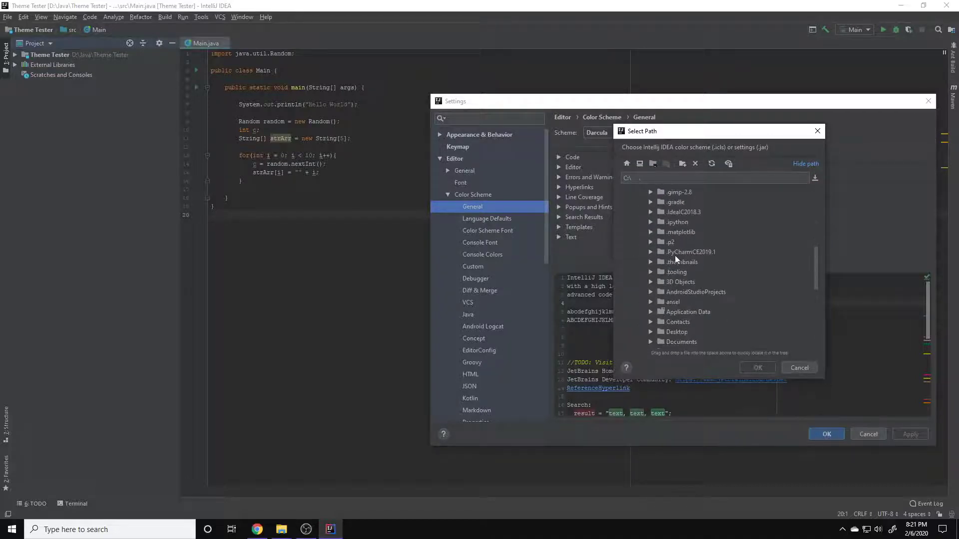
pyautogui.scroll(-2, 664, 290)
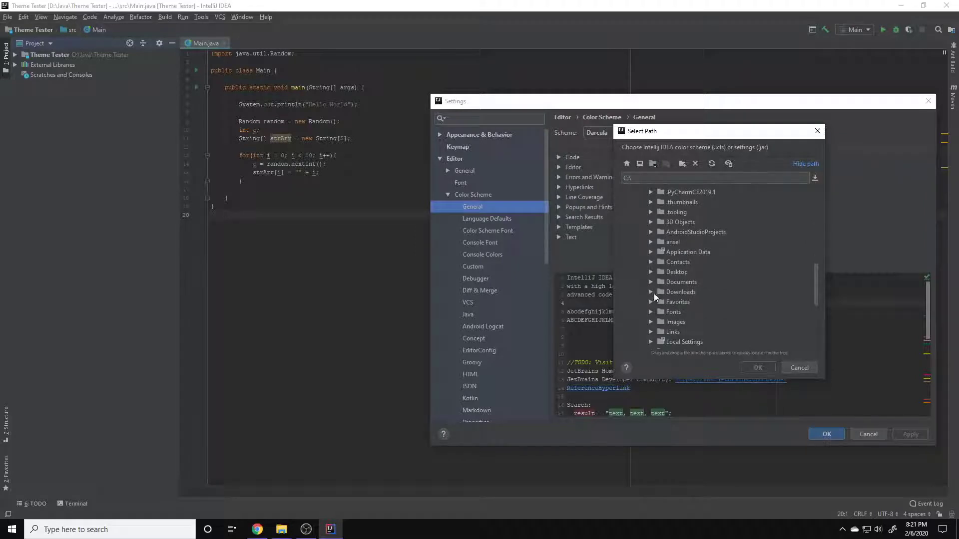
pyautogui.click(650, 273)
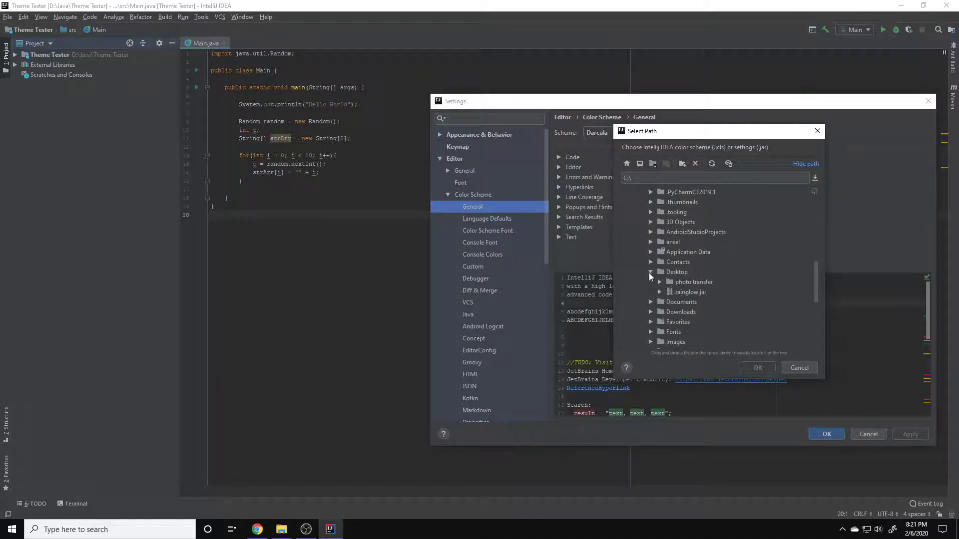
pyautogui.doubleClick(685, 292)
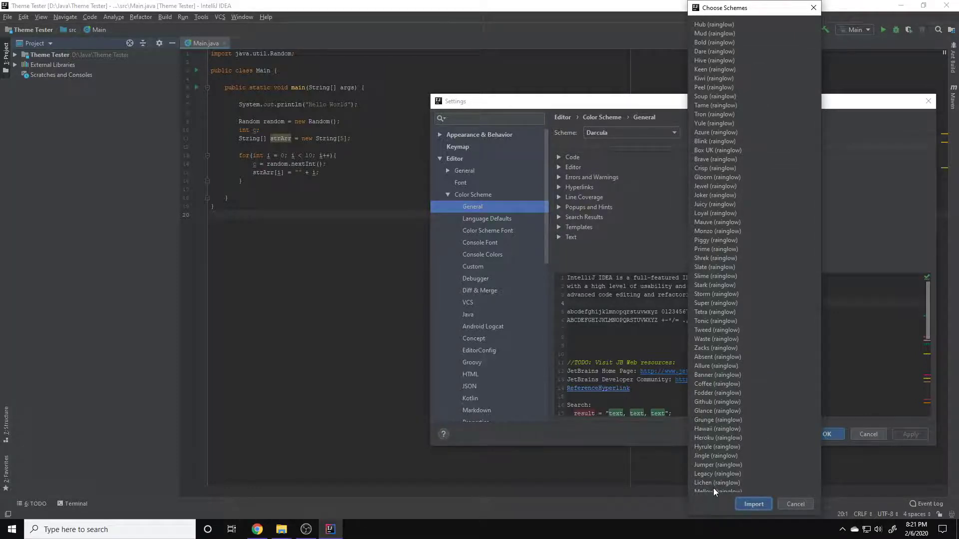
pyautogui.moveTo(713, 488); pyautogui.dragTo(711, 465)
pyautogui.click(712, 388)
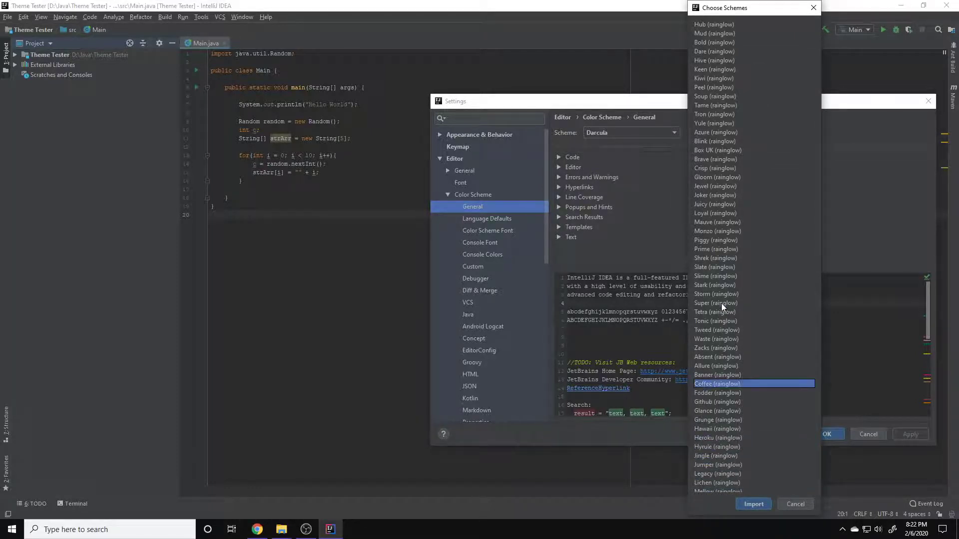
pyautogui.click(722, 303)
pyautogui.click(724, 224)
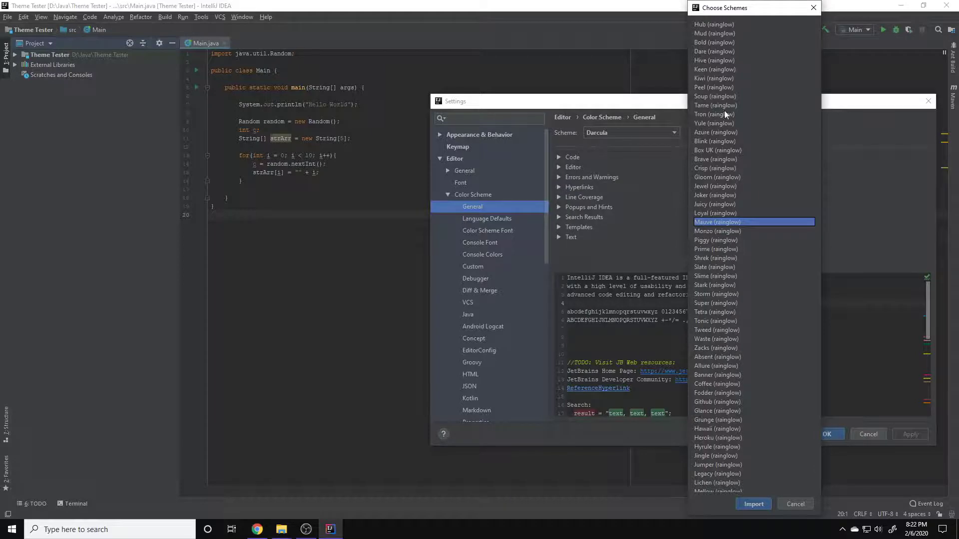
pyautogui.click(718, 24)
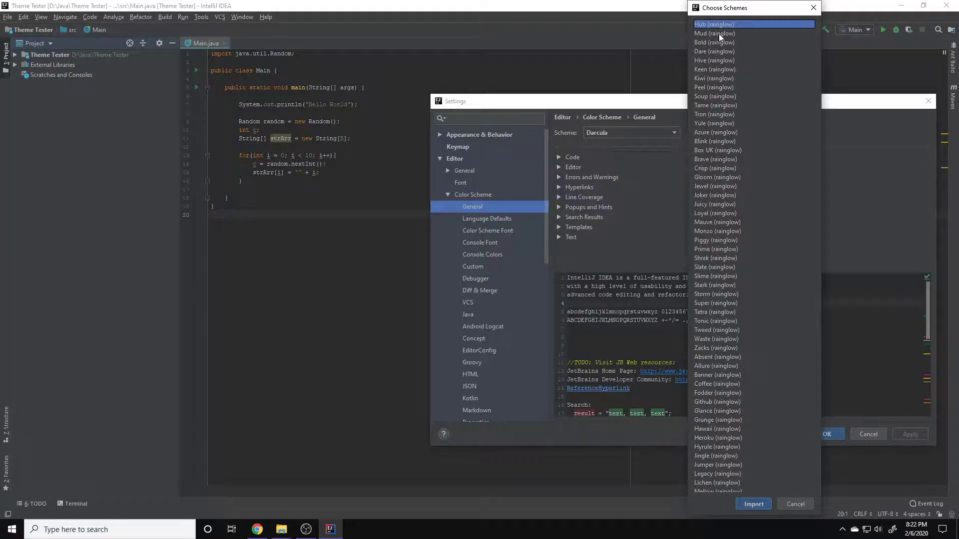
pyautogui.moveTo(719, 34); pyautogui.dragTo(729, 168)
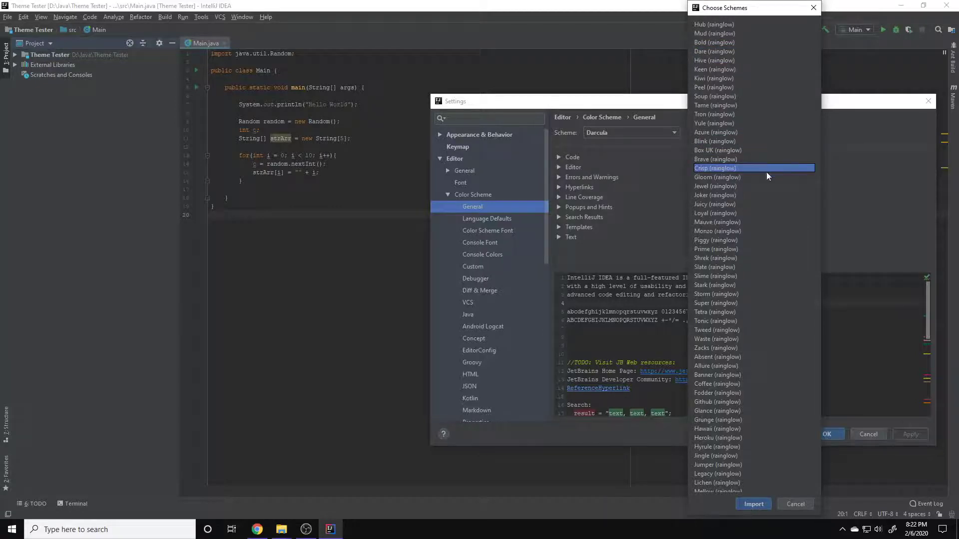
# Step: Select all listed schemes from Hub (rainglow) through Mellow (rainglow) and import them
pyautogui.click(704, 24)
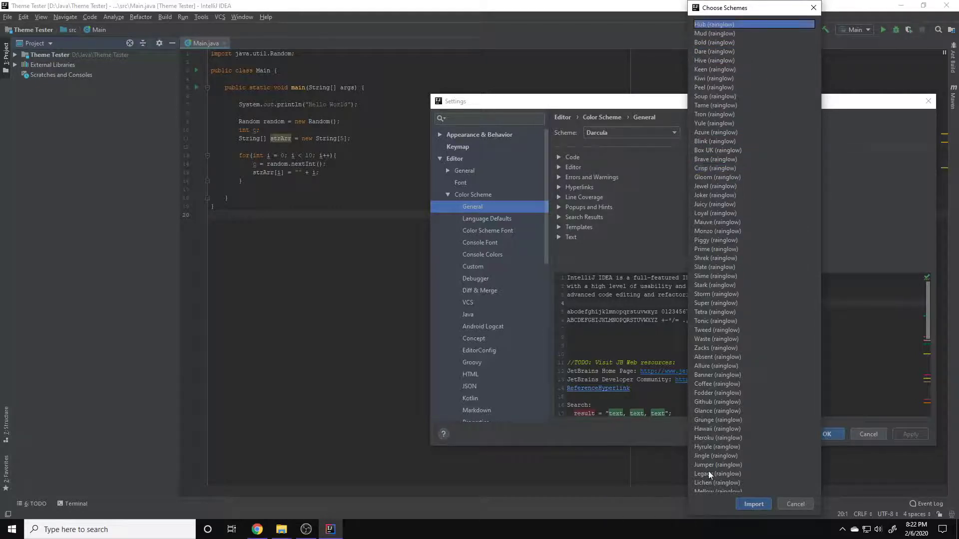
pyautogui.keyDown('shift'); pyautogui.click(709, 492); pyautogui.keyUp('shift')
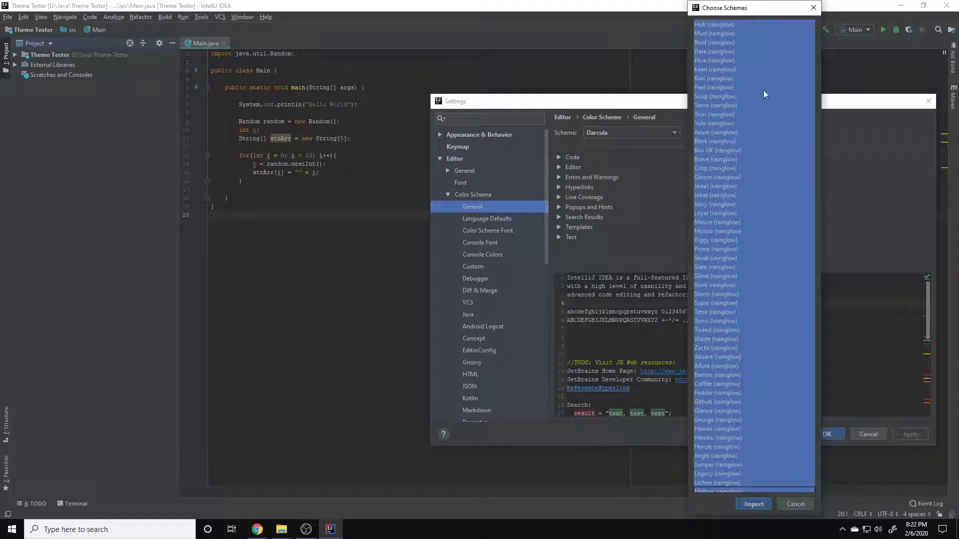
pyautogui.click(754, 503)
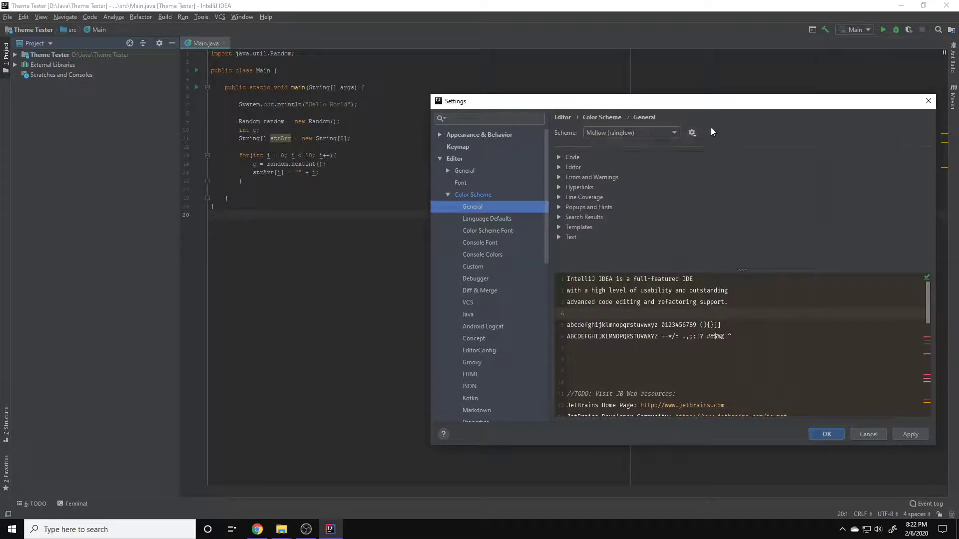
# Step: Browse the imported rainglow schemes, choose Keen (rainglow), and look through its preview
pyautogui.click(667, 133)
pyautogui.scroll(4, 646, 170)
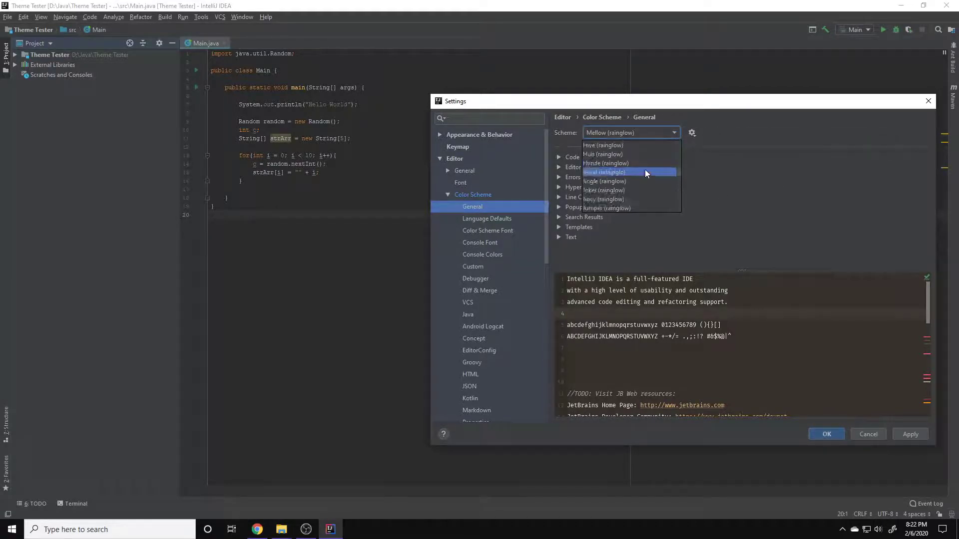
pyautogui.scroll(-8, 643, 181)
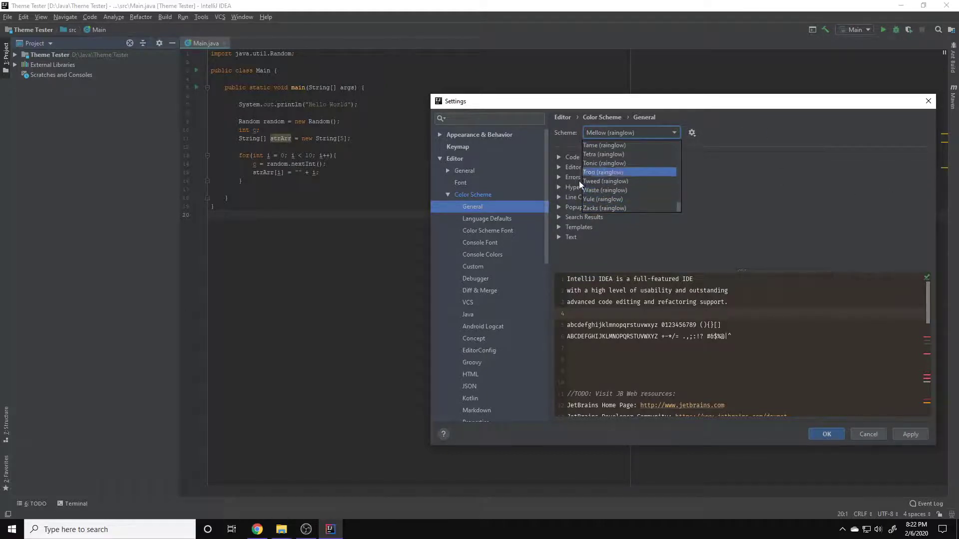
pyautogui.scroll(5, 616, 185)
pyautogui.scroll(2, 599, 179)
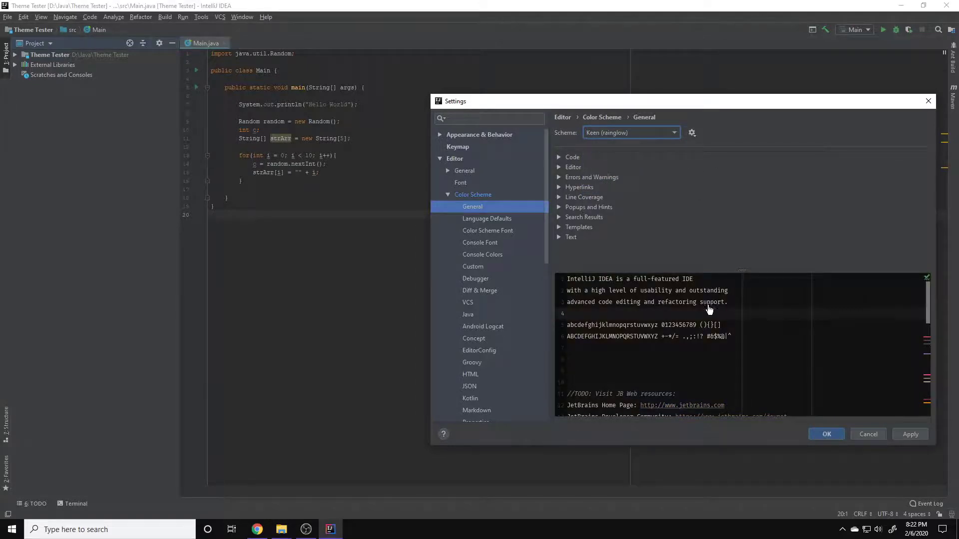
pyautogui.scroll(-8, 775, 334)
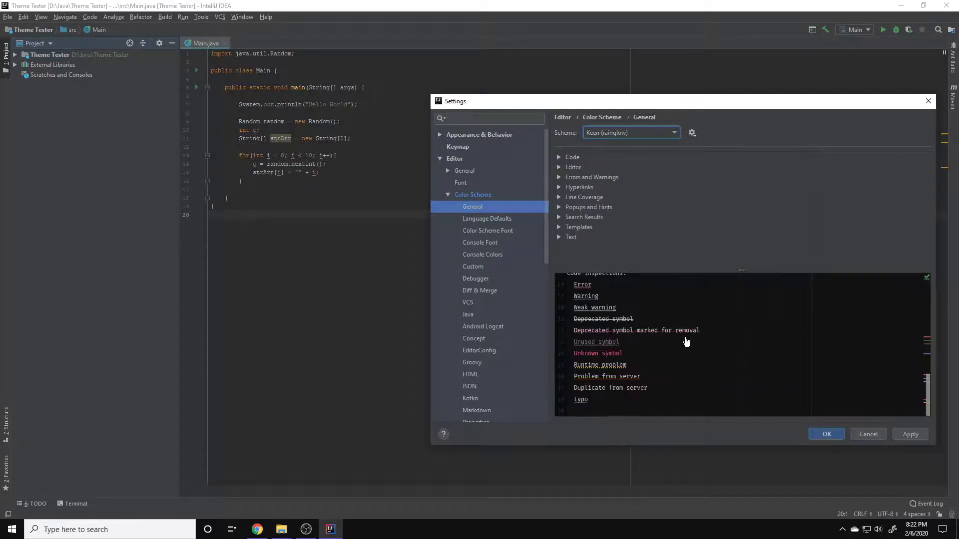
pyautogui.scroll(8, 660, 348)
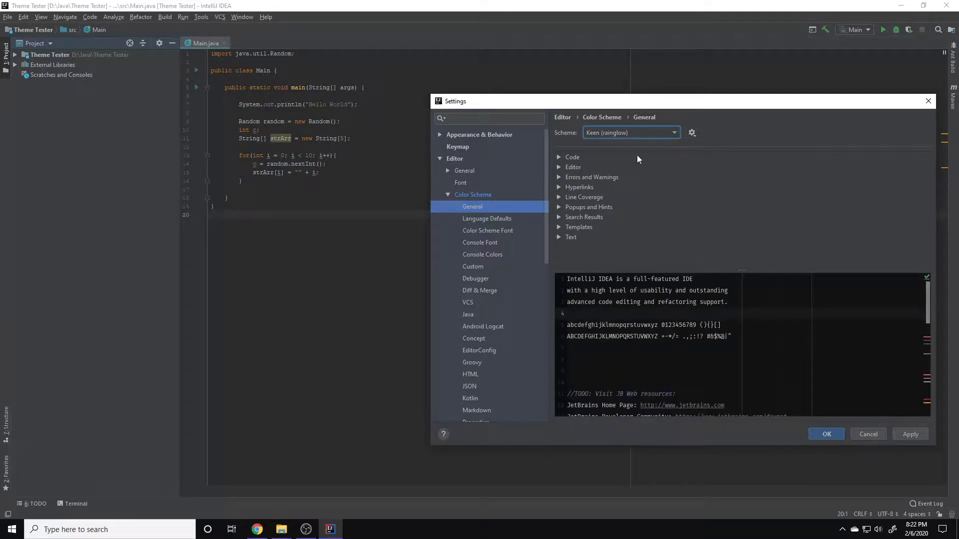
# Step: Compare with Jumper (rainglow), reselect Keen (rainglow), apply it, and close the settings
pyautogui.click(631, 137)
pyautogui.press('Up')
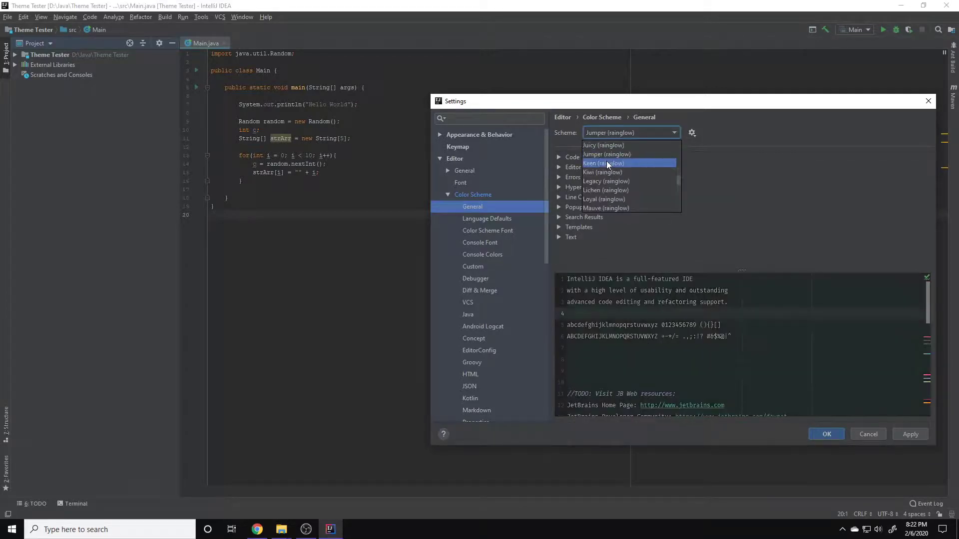
pyautogui.click(606, 164)
pyautogui.click(910, 433)
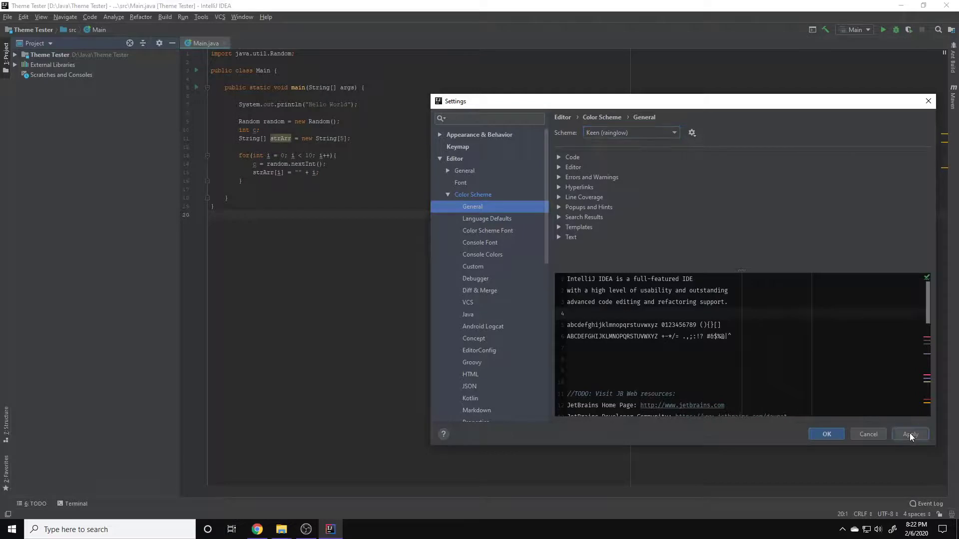
pyautogui.press('Return')
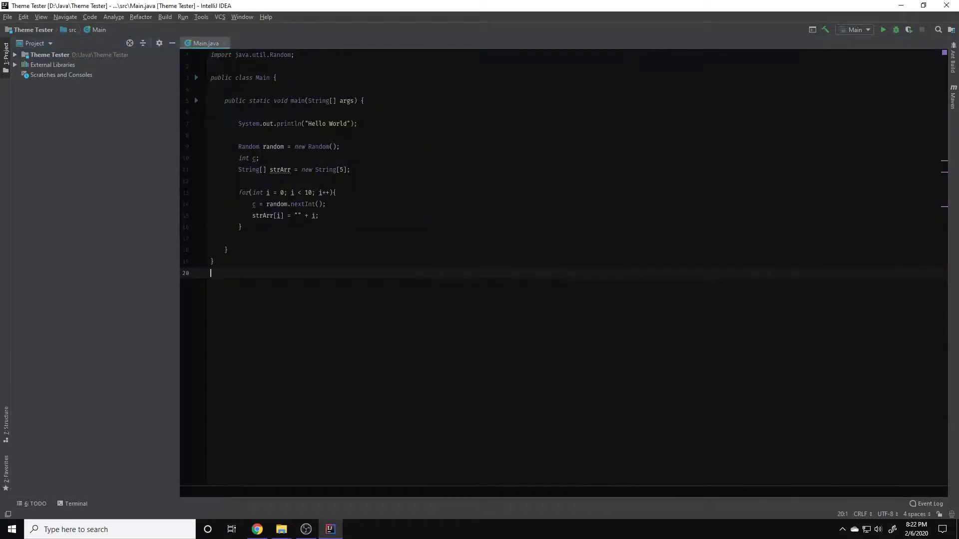
pyautogui.press('Left')
# Step: Minimize IntelliJ IDEA, switch to the colors folder in File Explorer, look over its scheme files, and maximize the window
pyautogui.click(902, 5)
pyautogui.moveTo(284, 531)
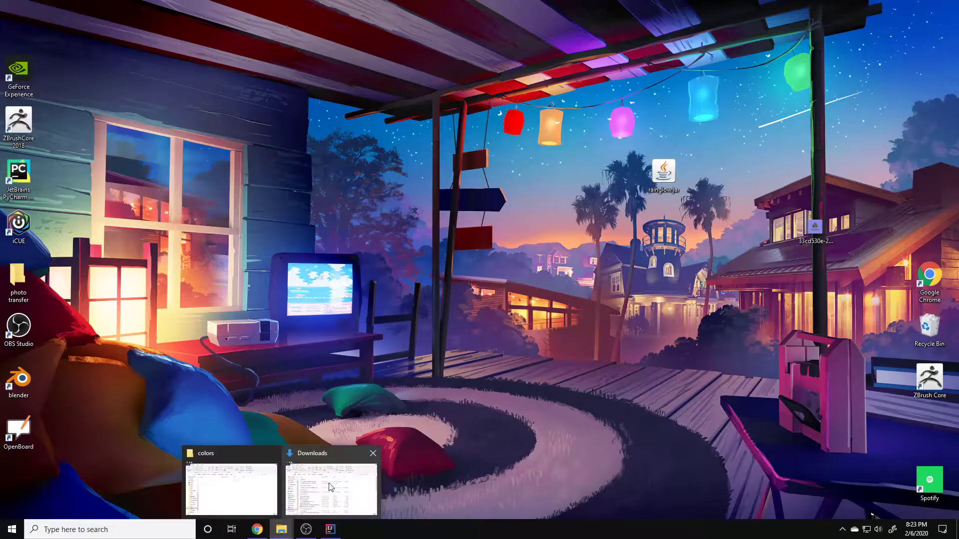
pyautogui.click(233, 490)
pyautogui.scroll(-5, 224, 261)
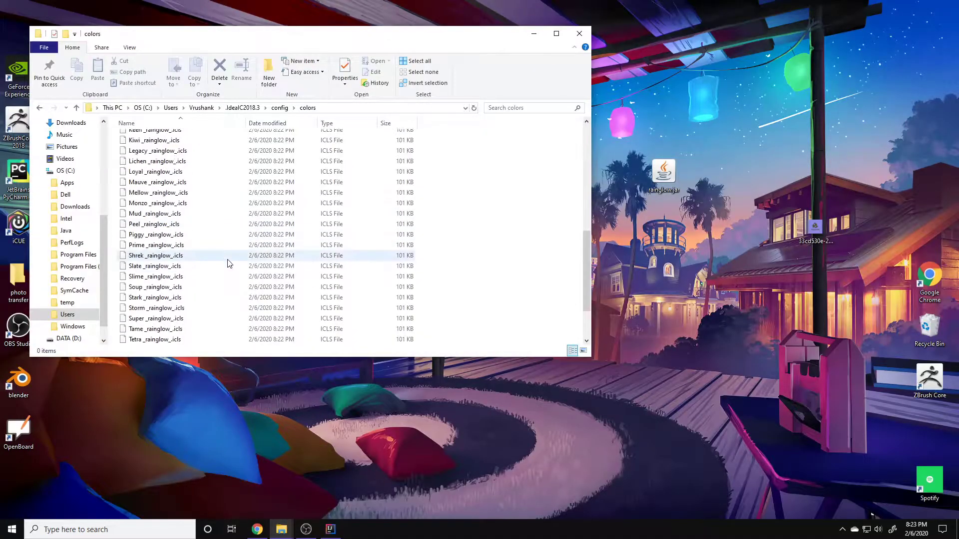
pyautogui.scroll(5, 218, 263)
pyautogui.click(556, 33)
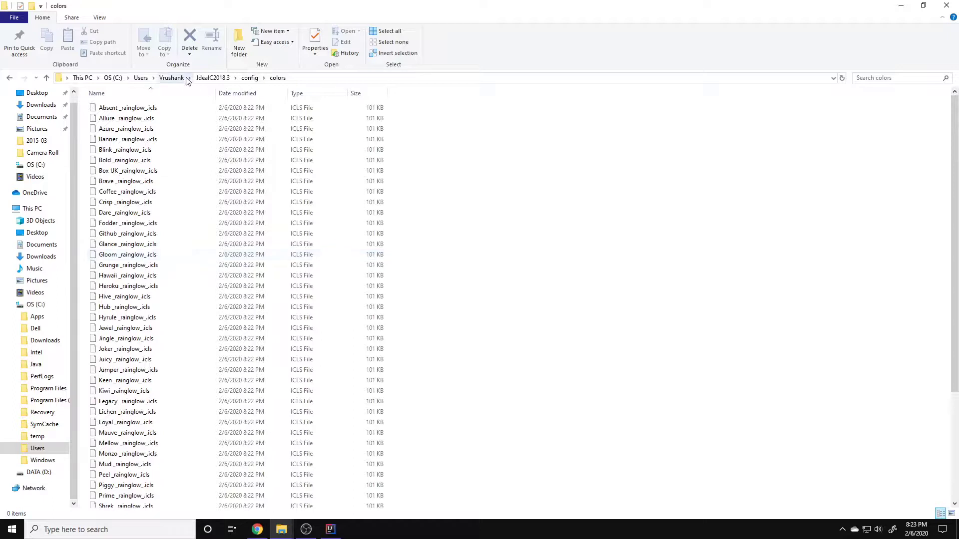
# Step: Go up to the user folder and reopen .IdeaIC2018.3, config and colors to examine where the rainglow .icls files are stored
pyautogui.click(215, 82)
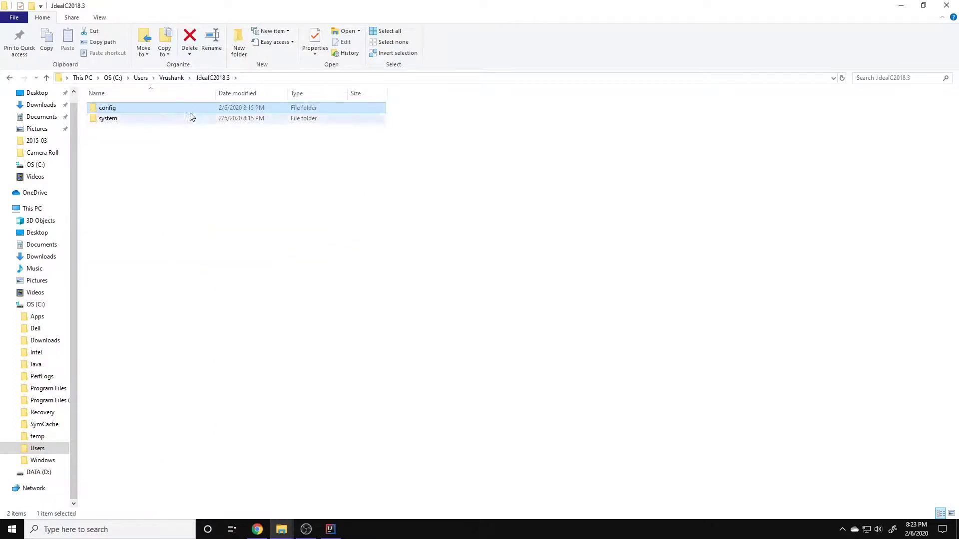
pyautogui.click(179, 79)
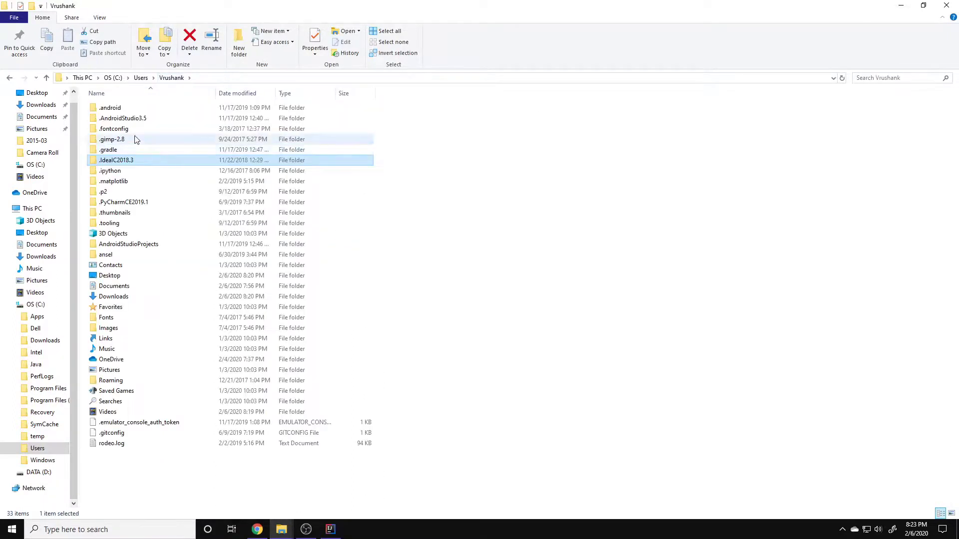
pyautogui.doubleClick(117, 162)
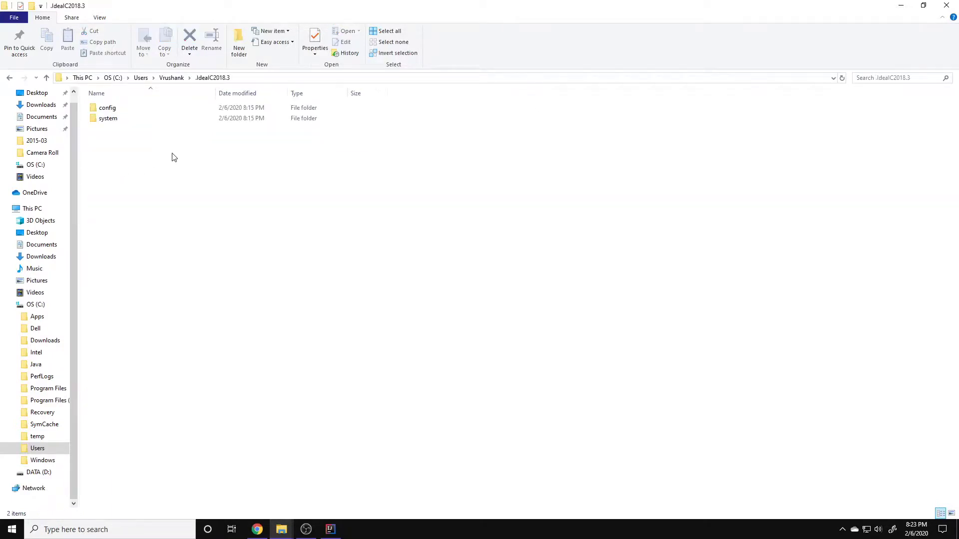
pyautogui.doubleClick(113, 110)
pyautogui.doubleClick(109, 120)
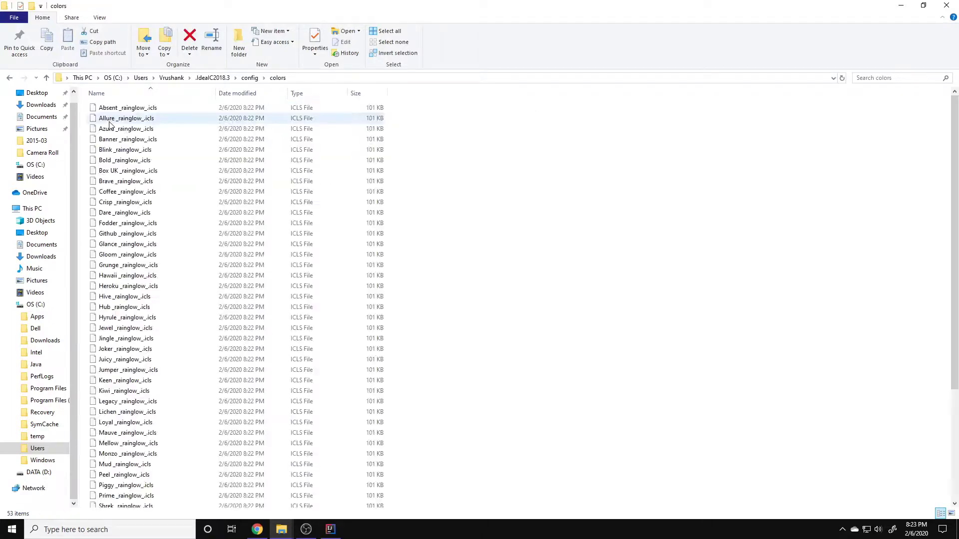
pyautogui.scroll(-5, 171, 157)
pyautogui.scroll(5, 177, 172)
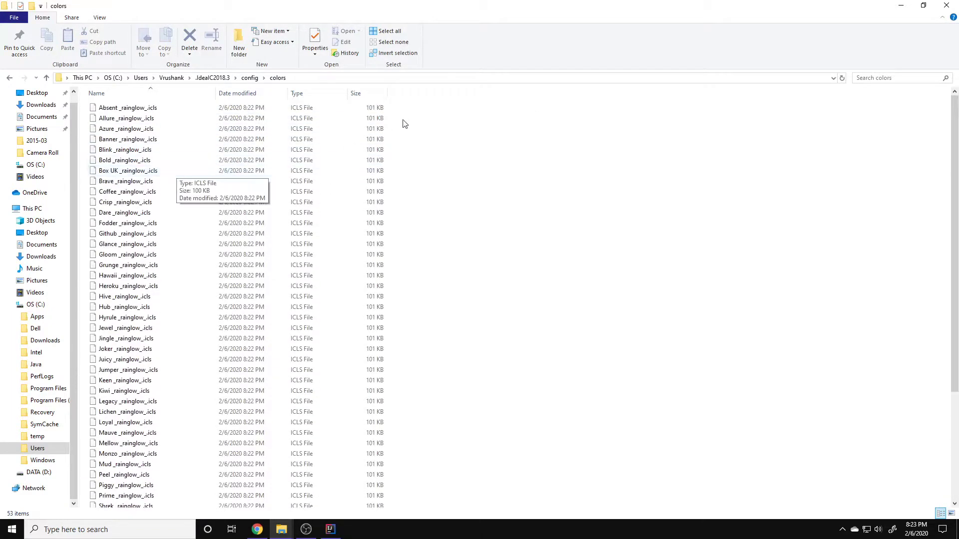
pyautogui.moveTo(413, 117); pyautogui.dragTo(205, 439)
pyautogui.rightClick(204, 439)
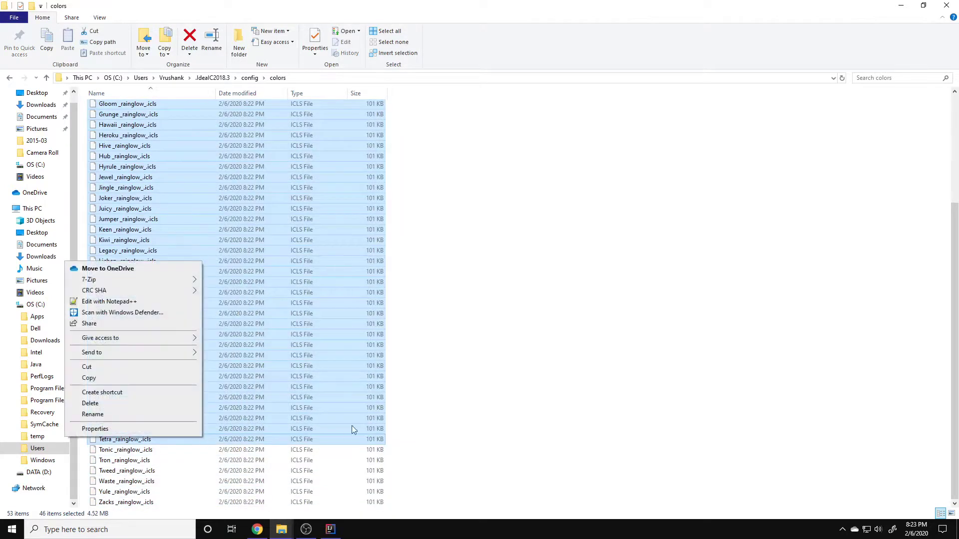
pyautogui.click(448, 433)
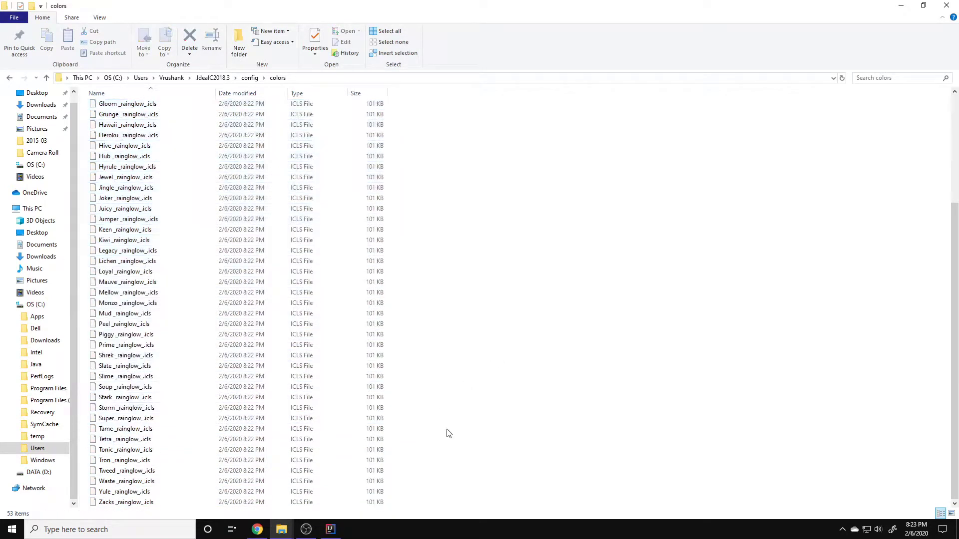
pyautogui.moveTo(435, 468); pyautogui.dragTo(395, 104)
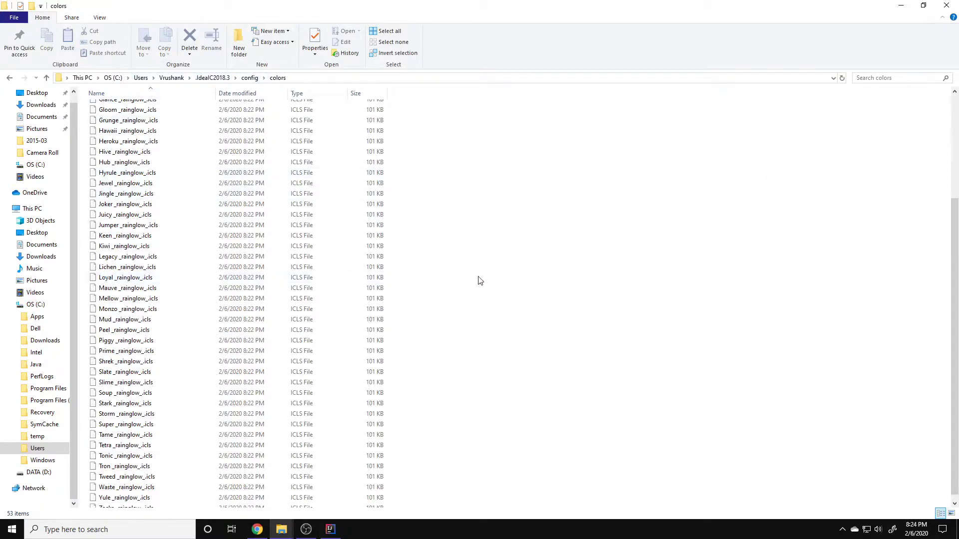
# Step: Minimize File Explorer and switch back to IntelliJ IDEA
pyautogui.click(901, 4)
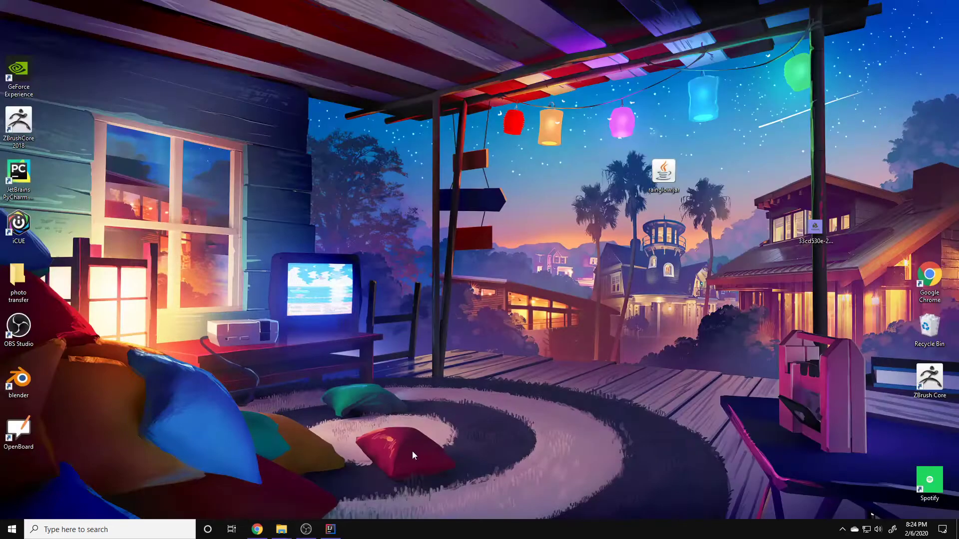
pyautogui.click(330, 530)
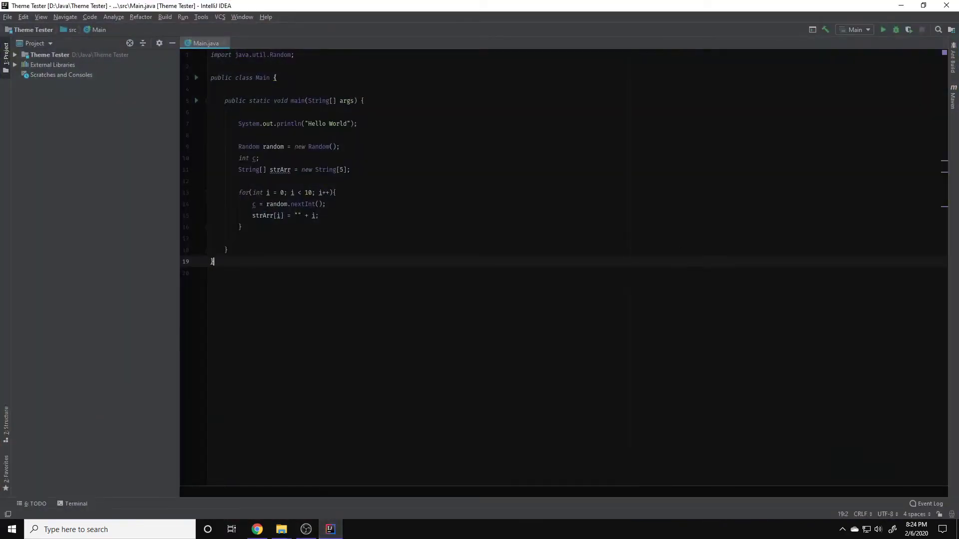